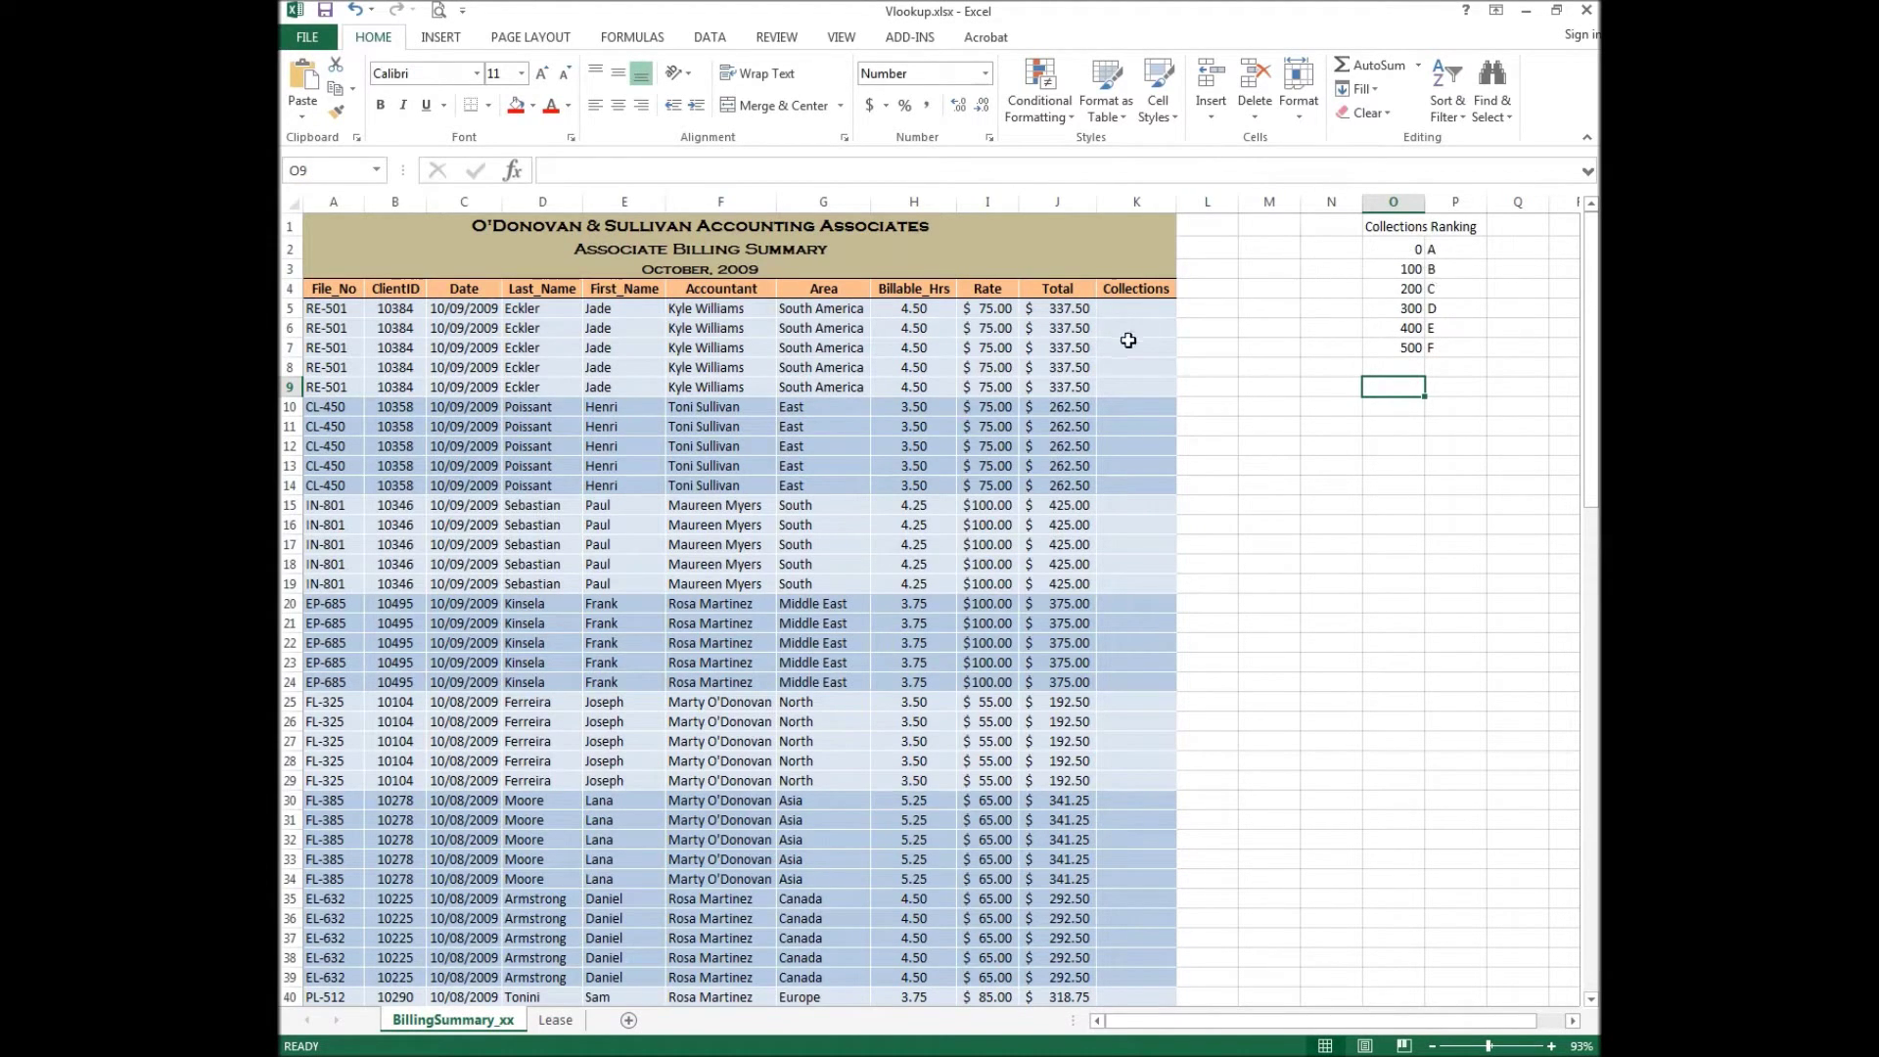
Step: Select cell K5 in the Collections column to hold the ranking formula
scroll(1137, 317, "down", 8)
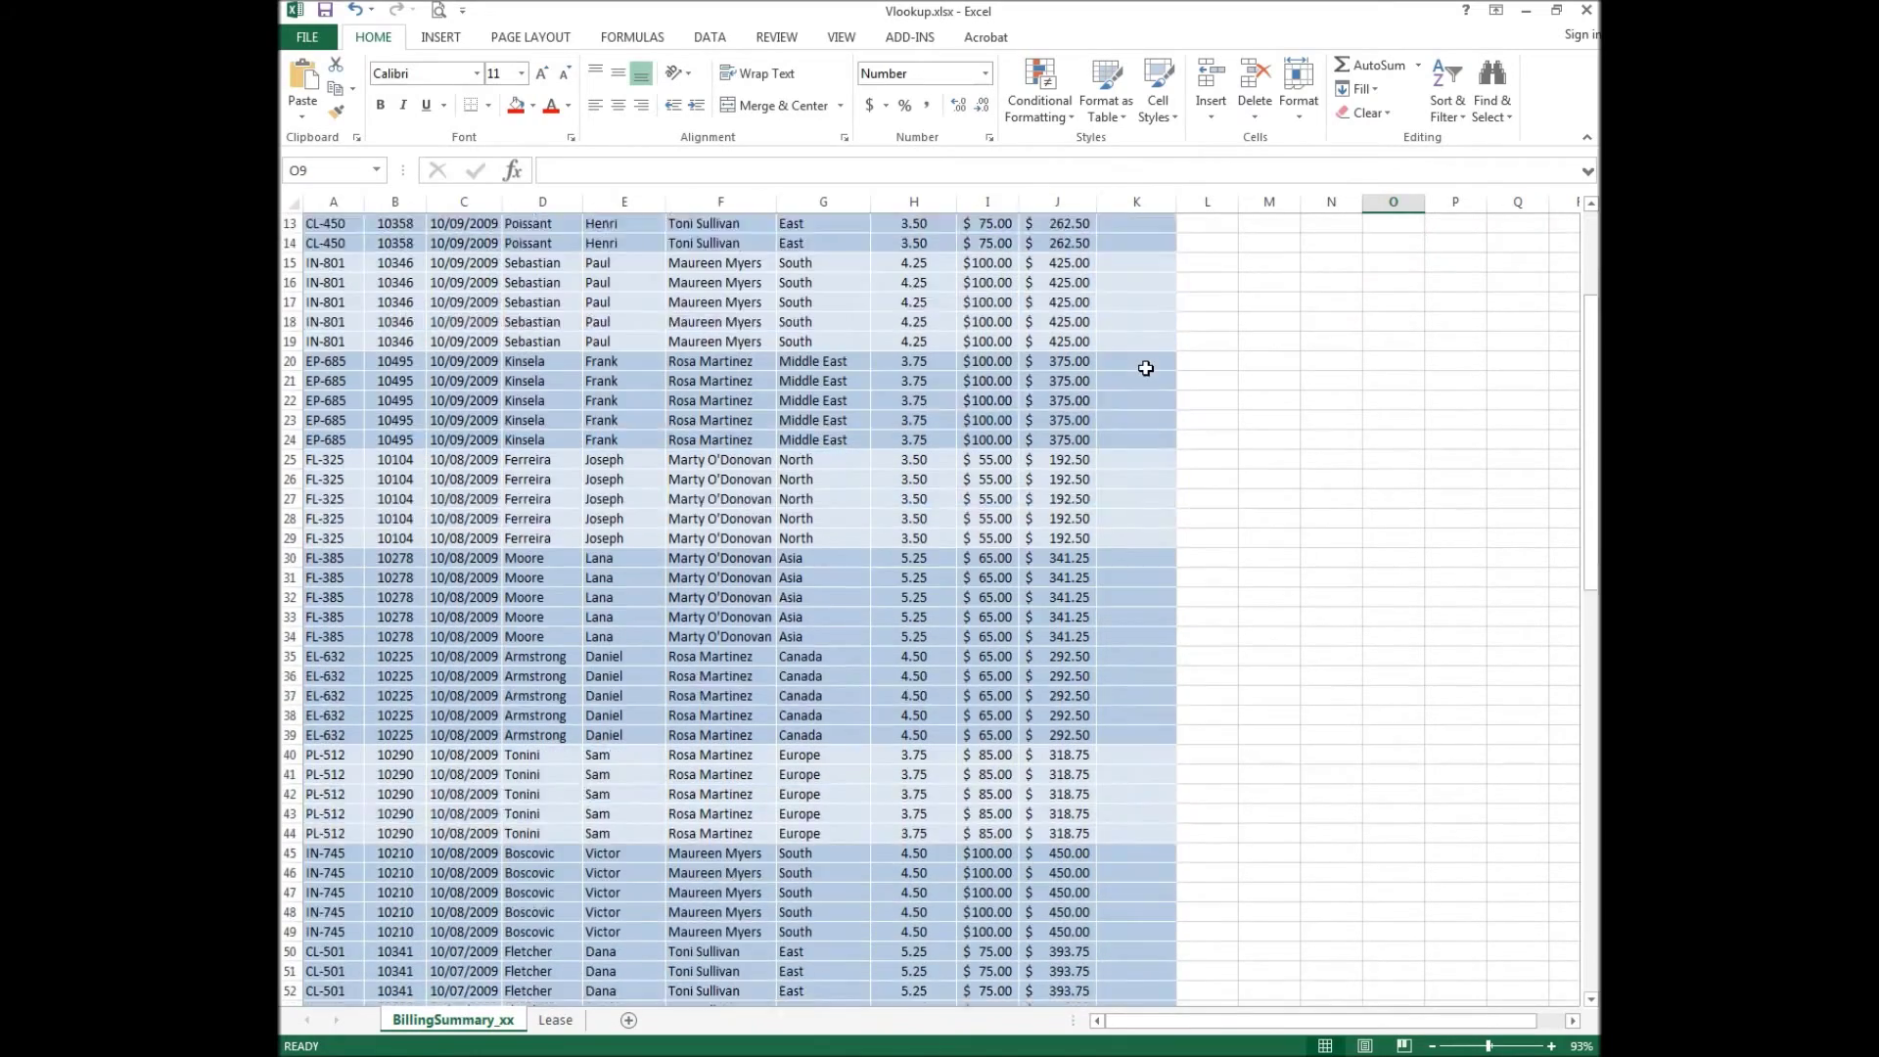
scroll(1145, 373, "down", 11)
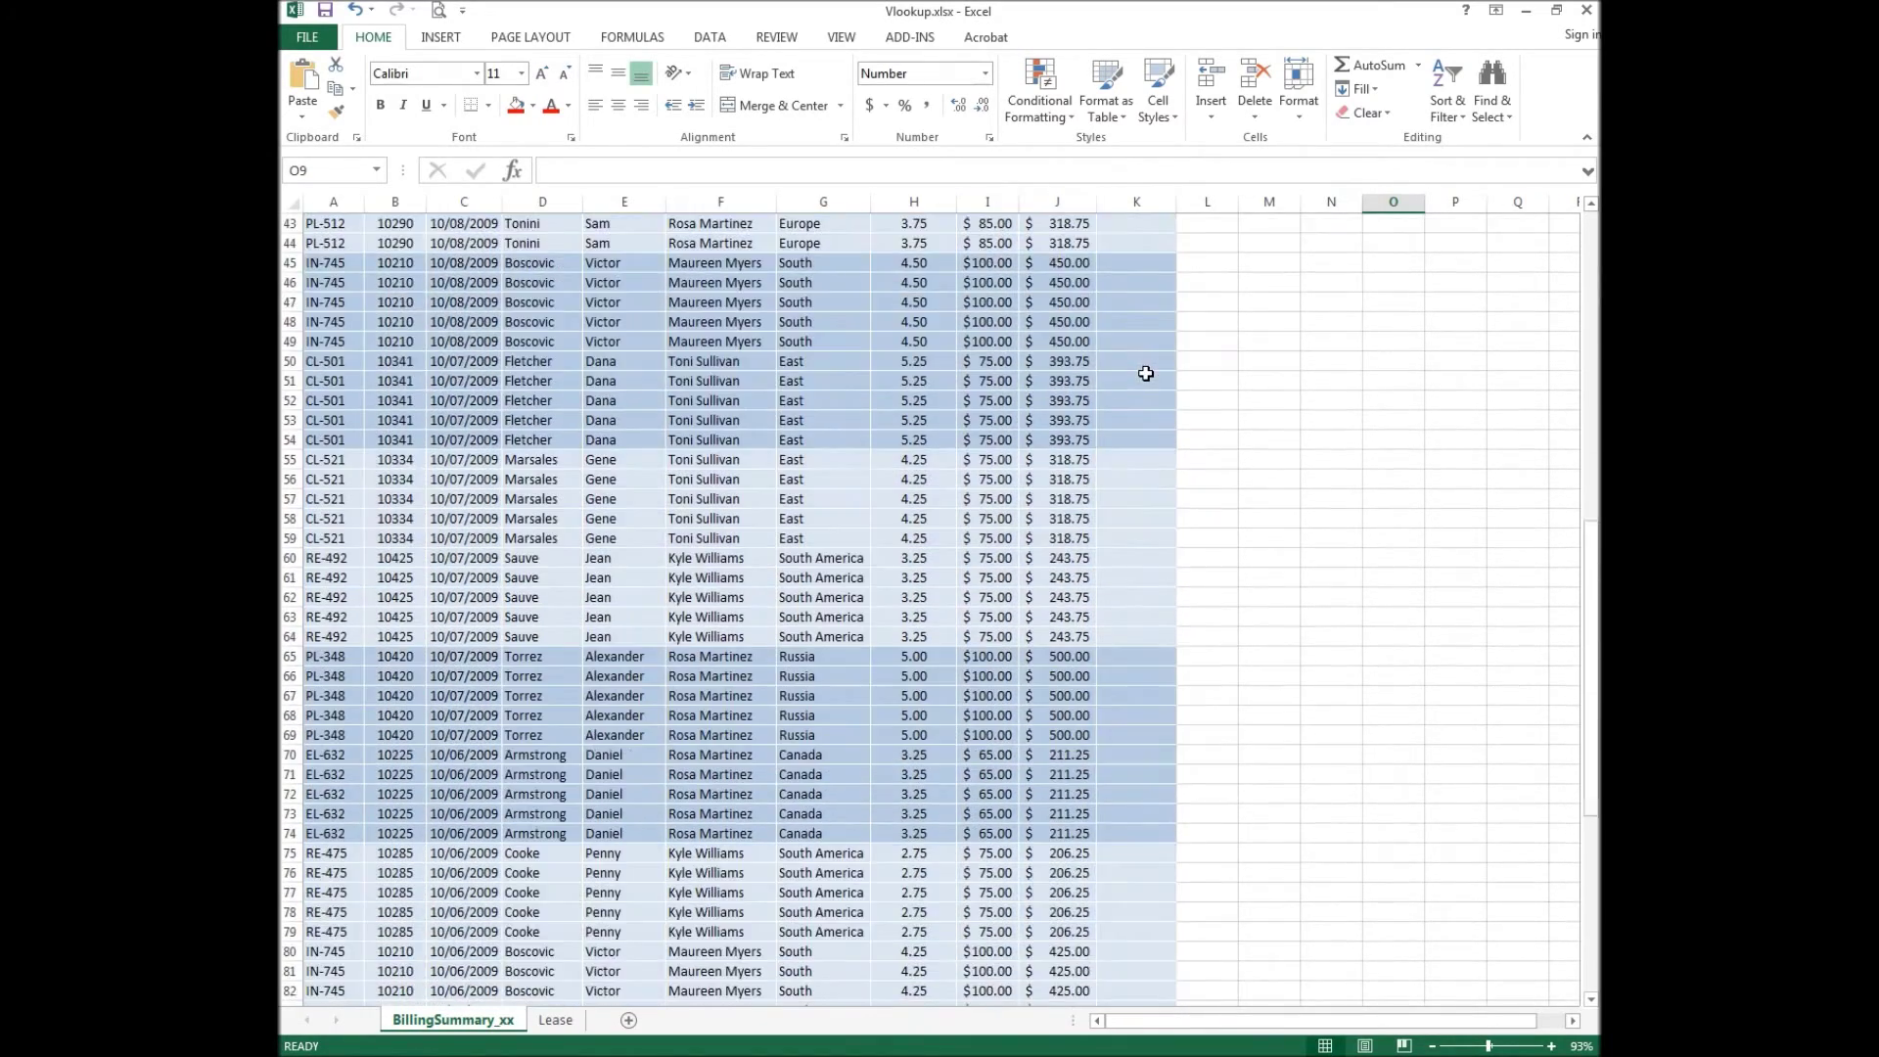
scroll(1143, 384, "down", 4)
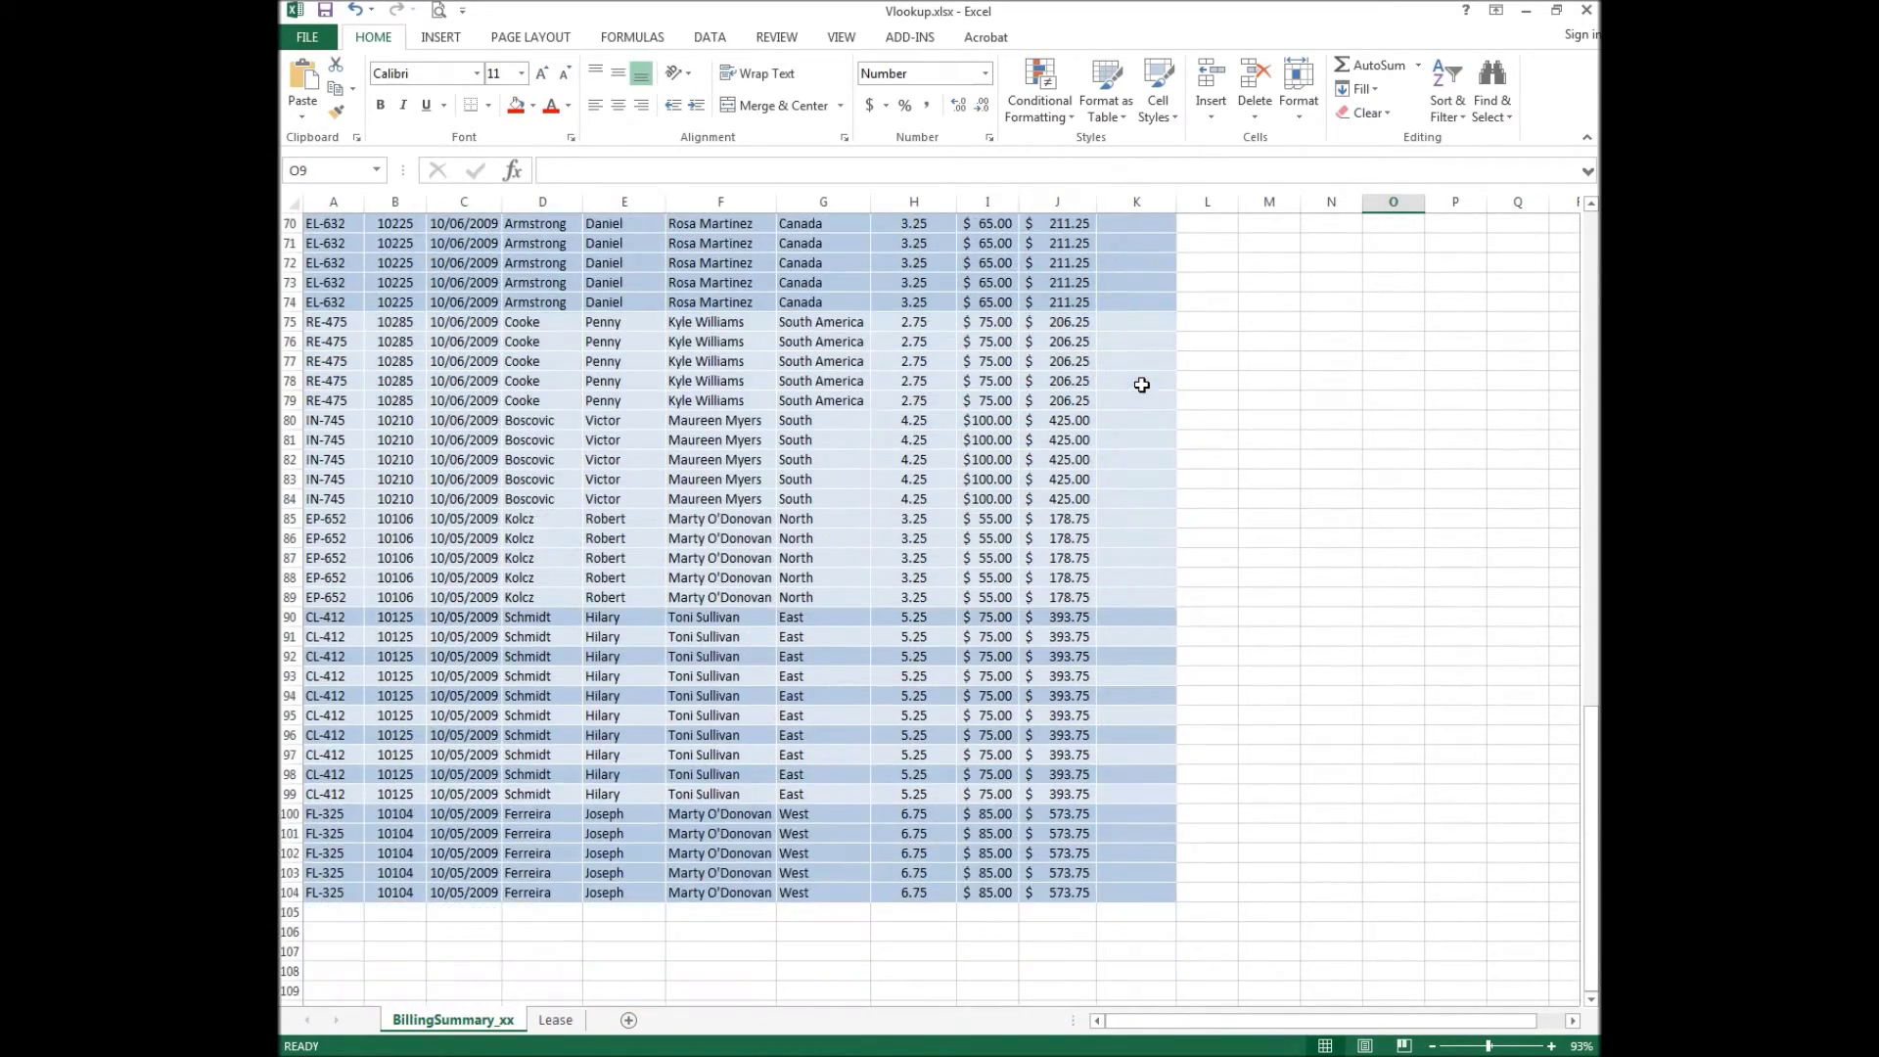
scroll(1119, 793, "up", 13)
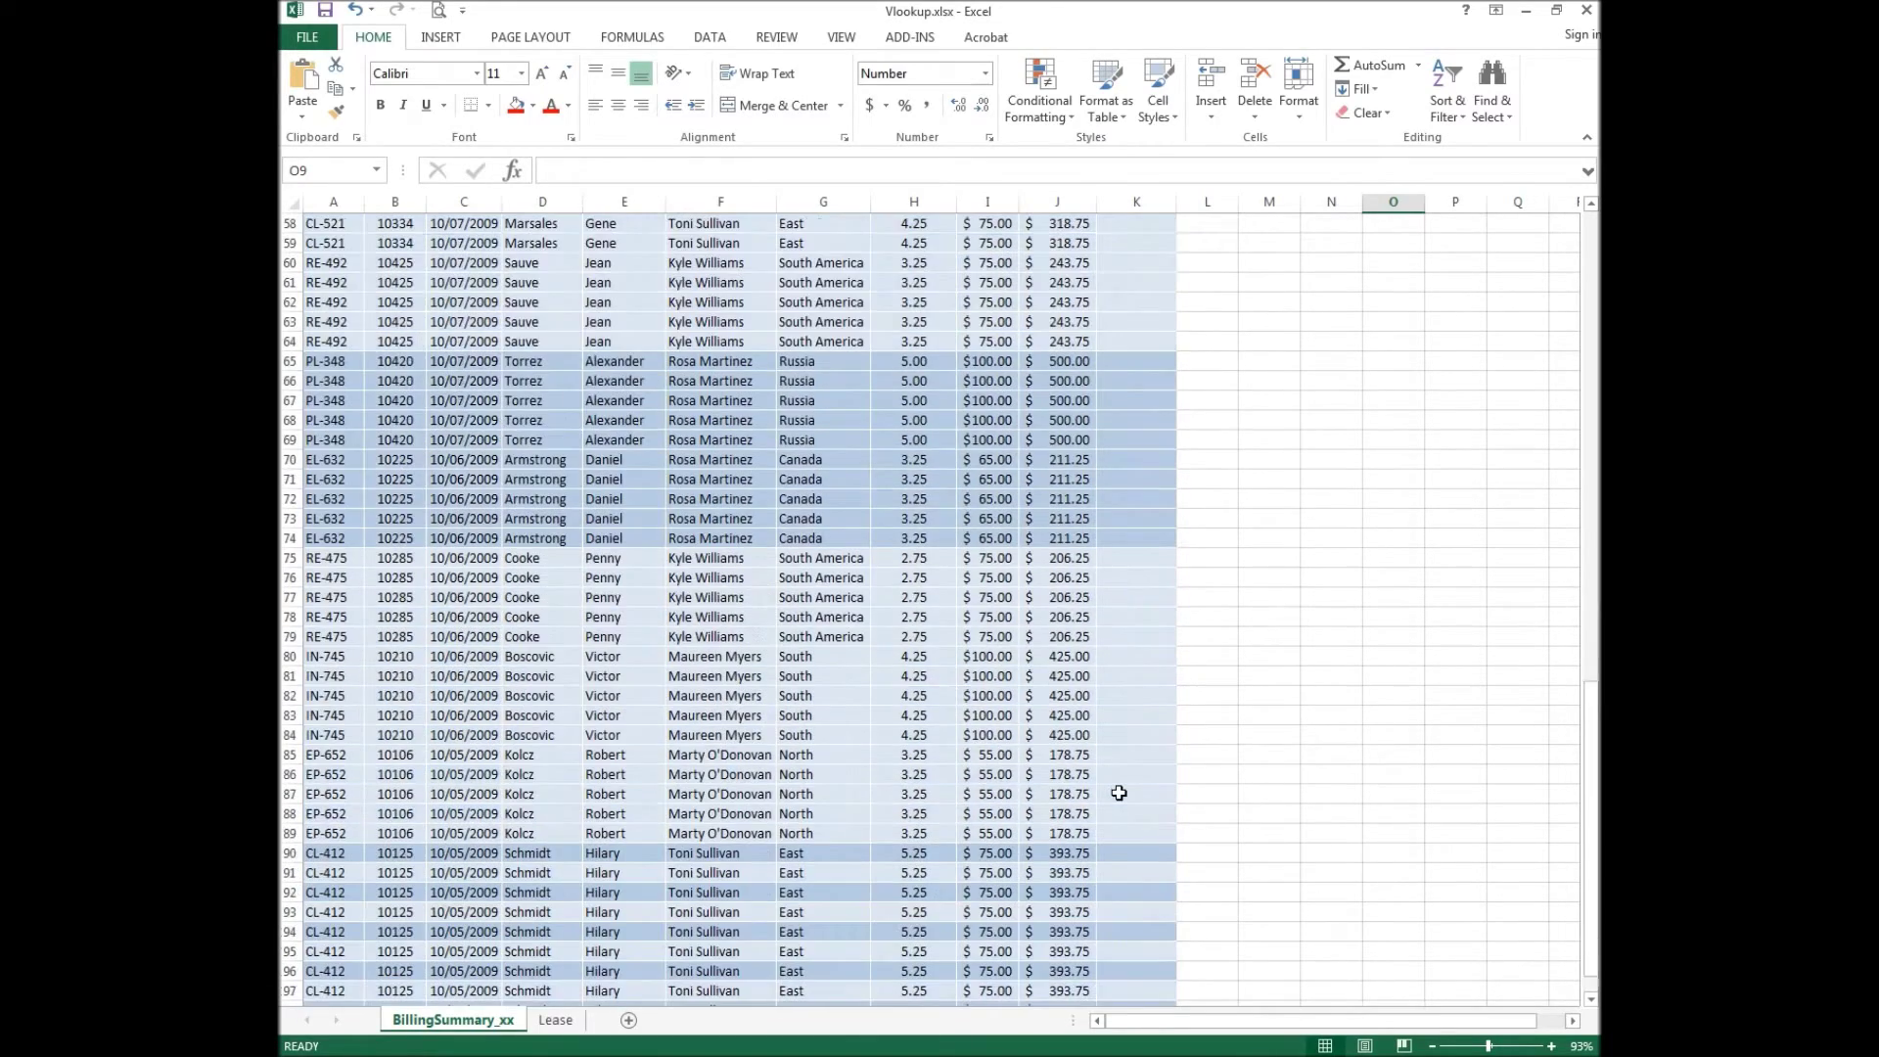
scroll(1119, 793, "up", 10)
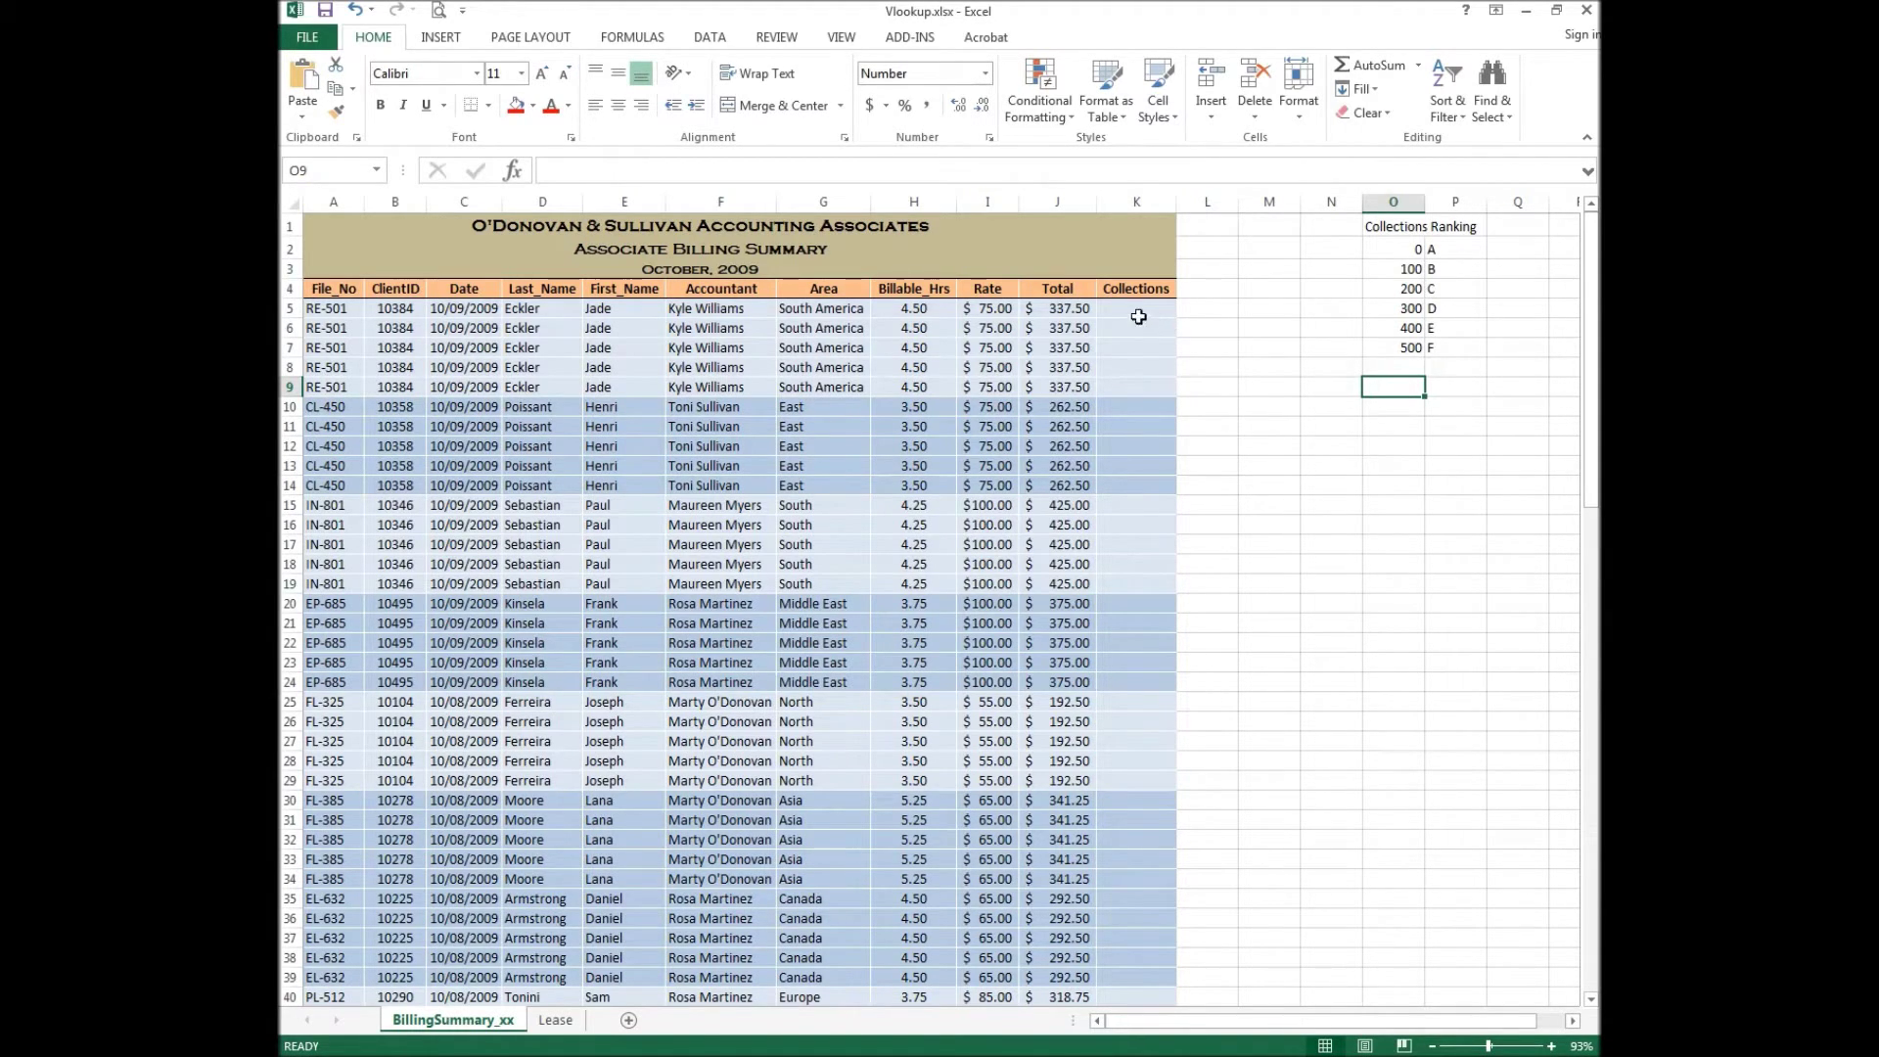
left_click(1136, 309)
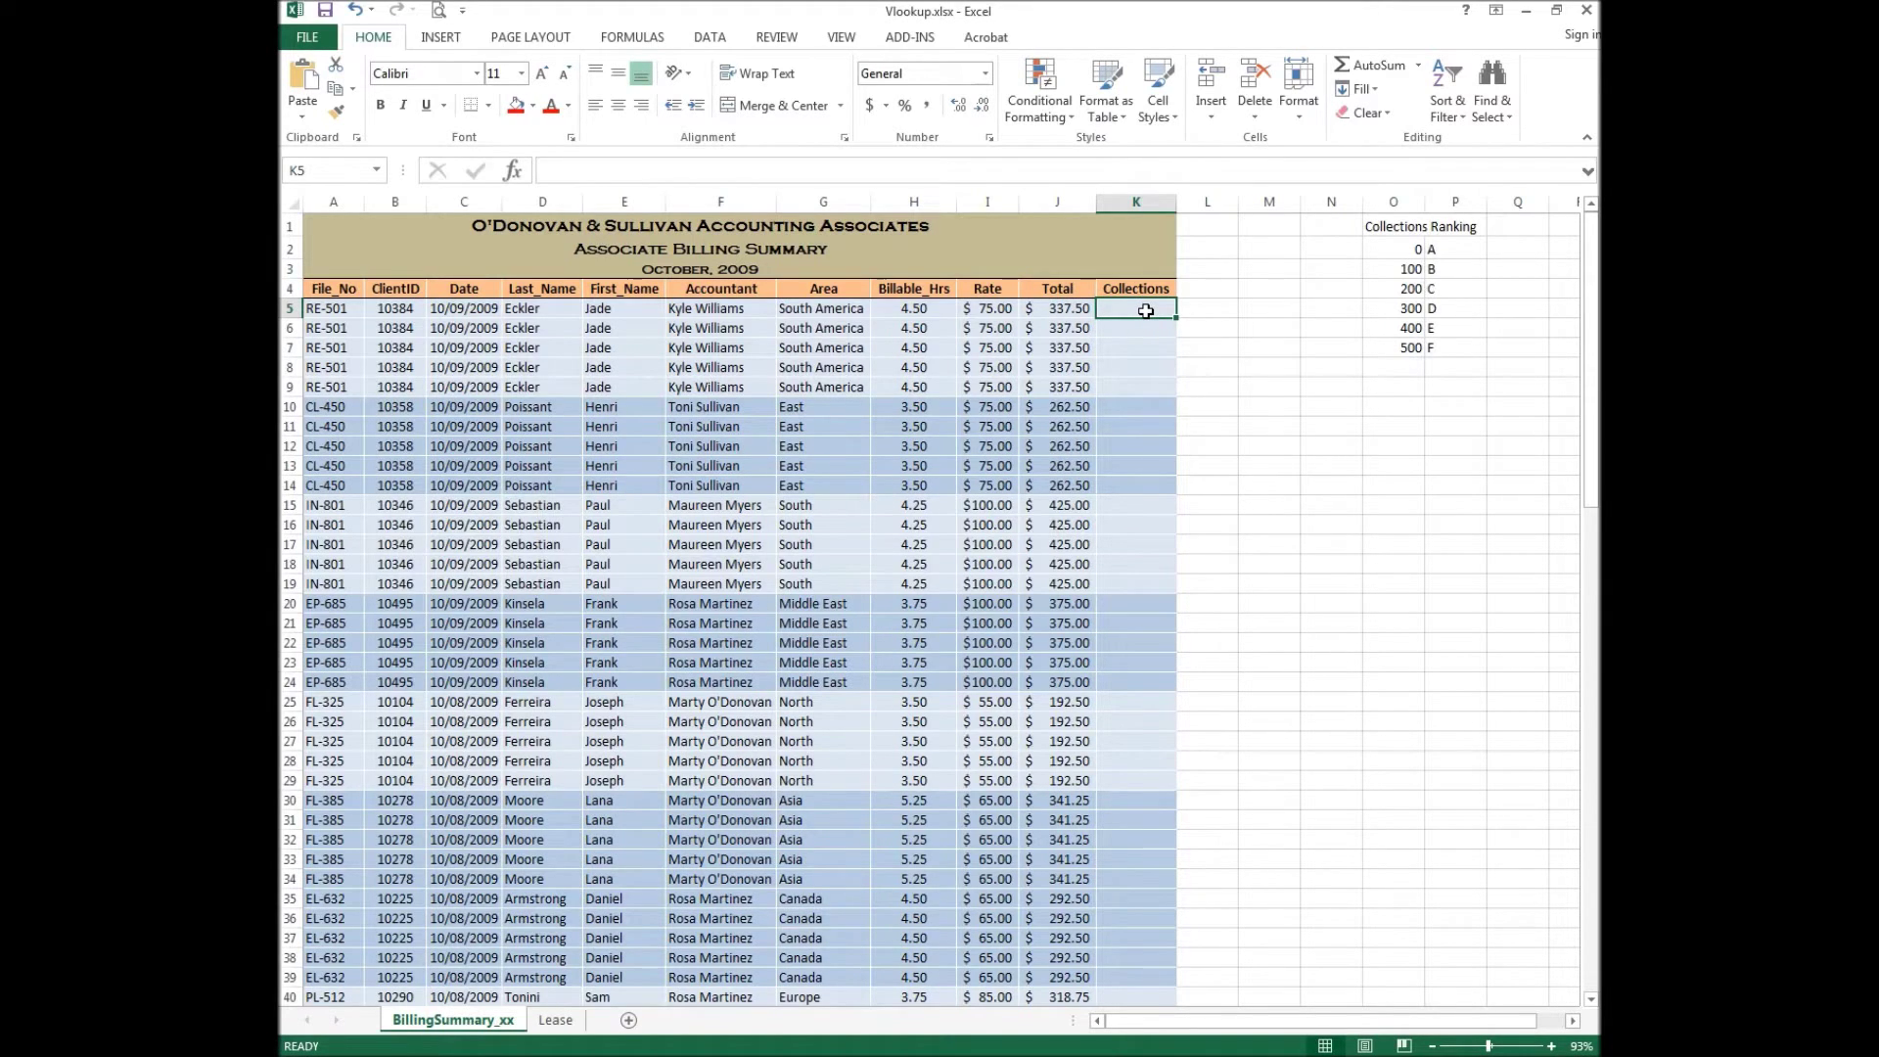
Step: Search Insert Function for 'vlookup' so VLOOKUP appears first in the list
left_click(513, 174)
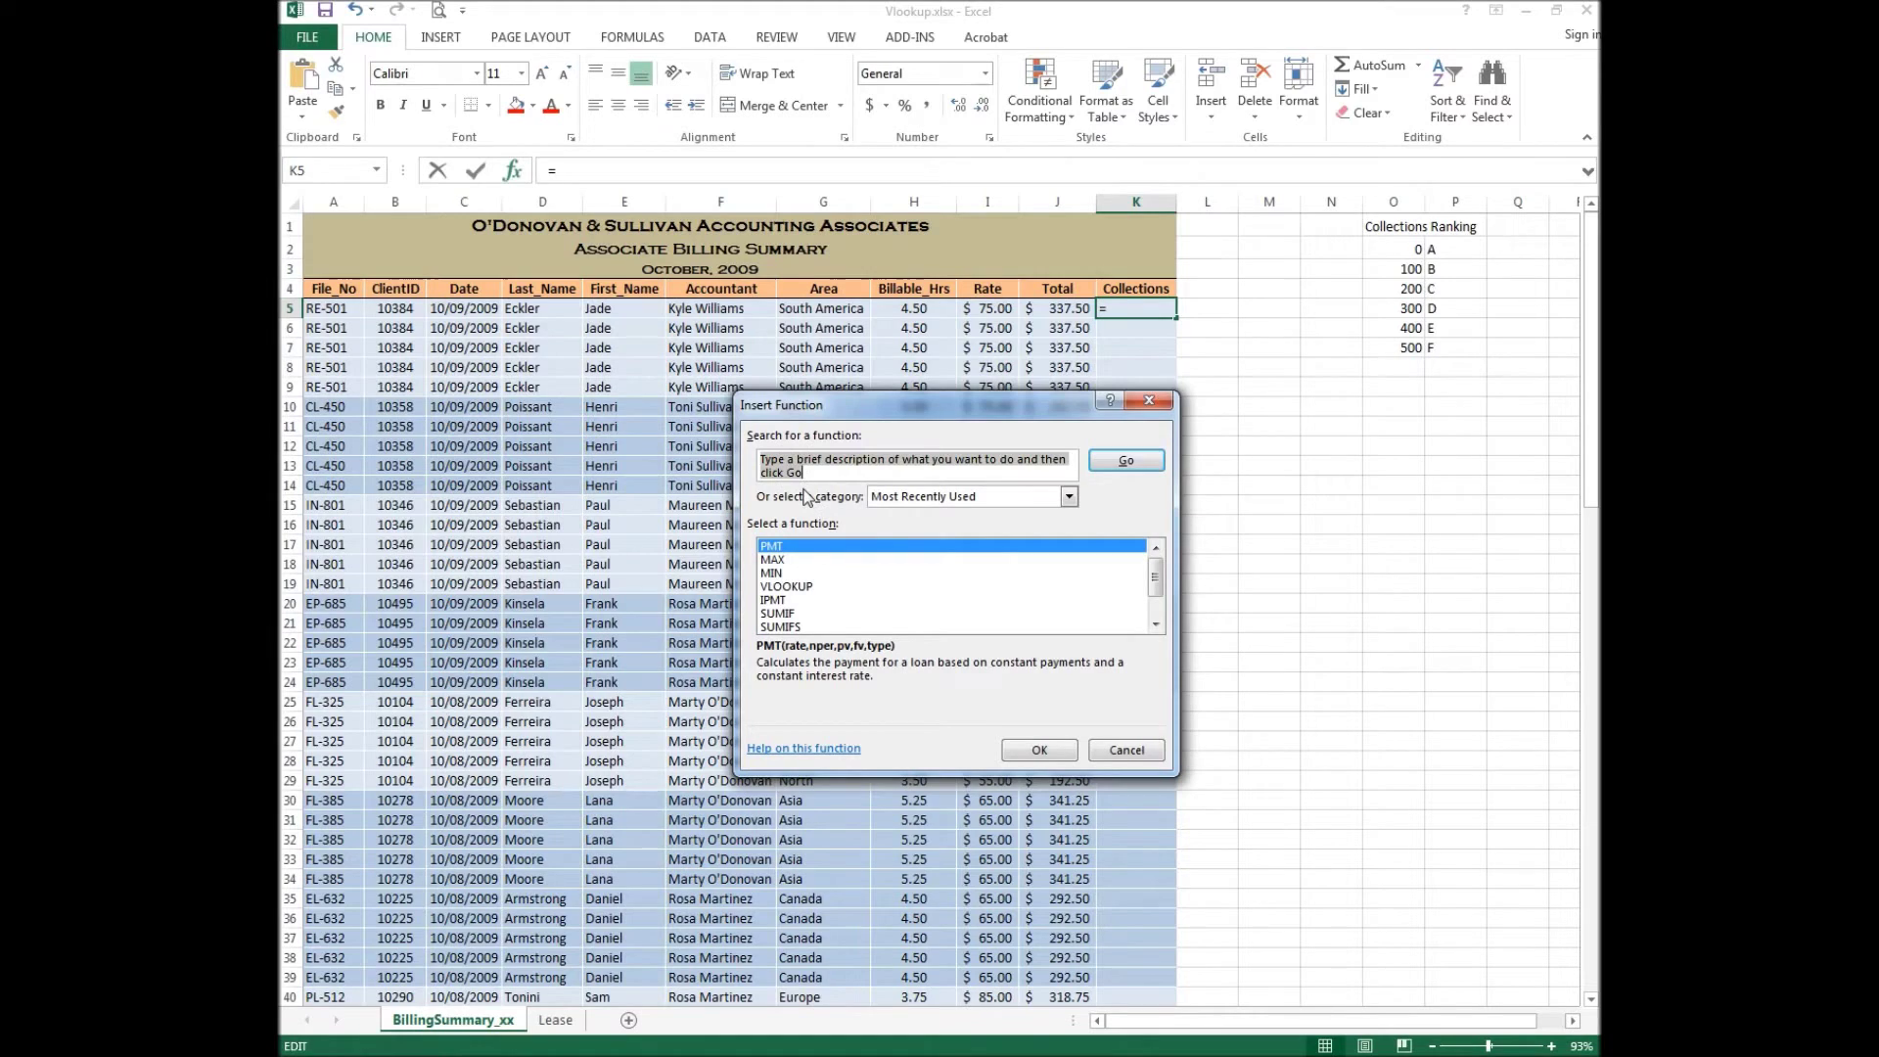
type("vlook")
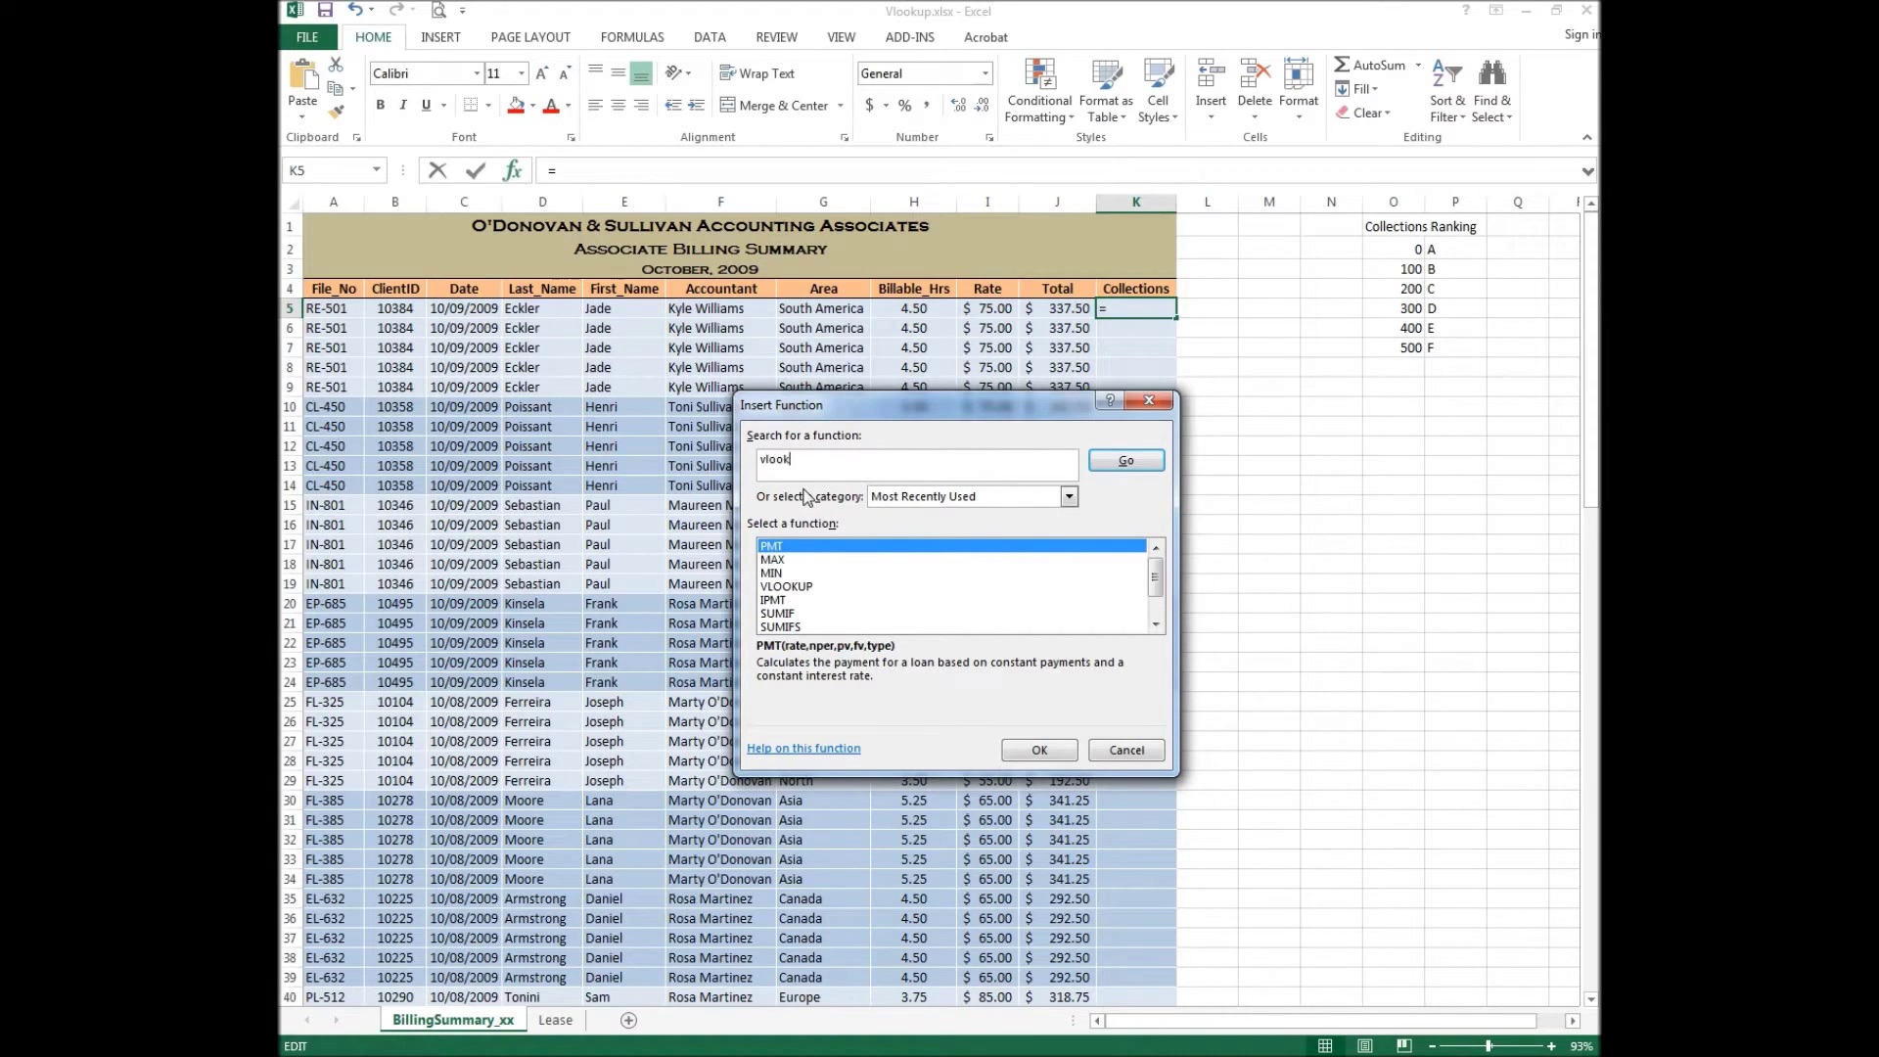
type("up")
left_click(1125, 462)
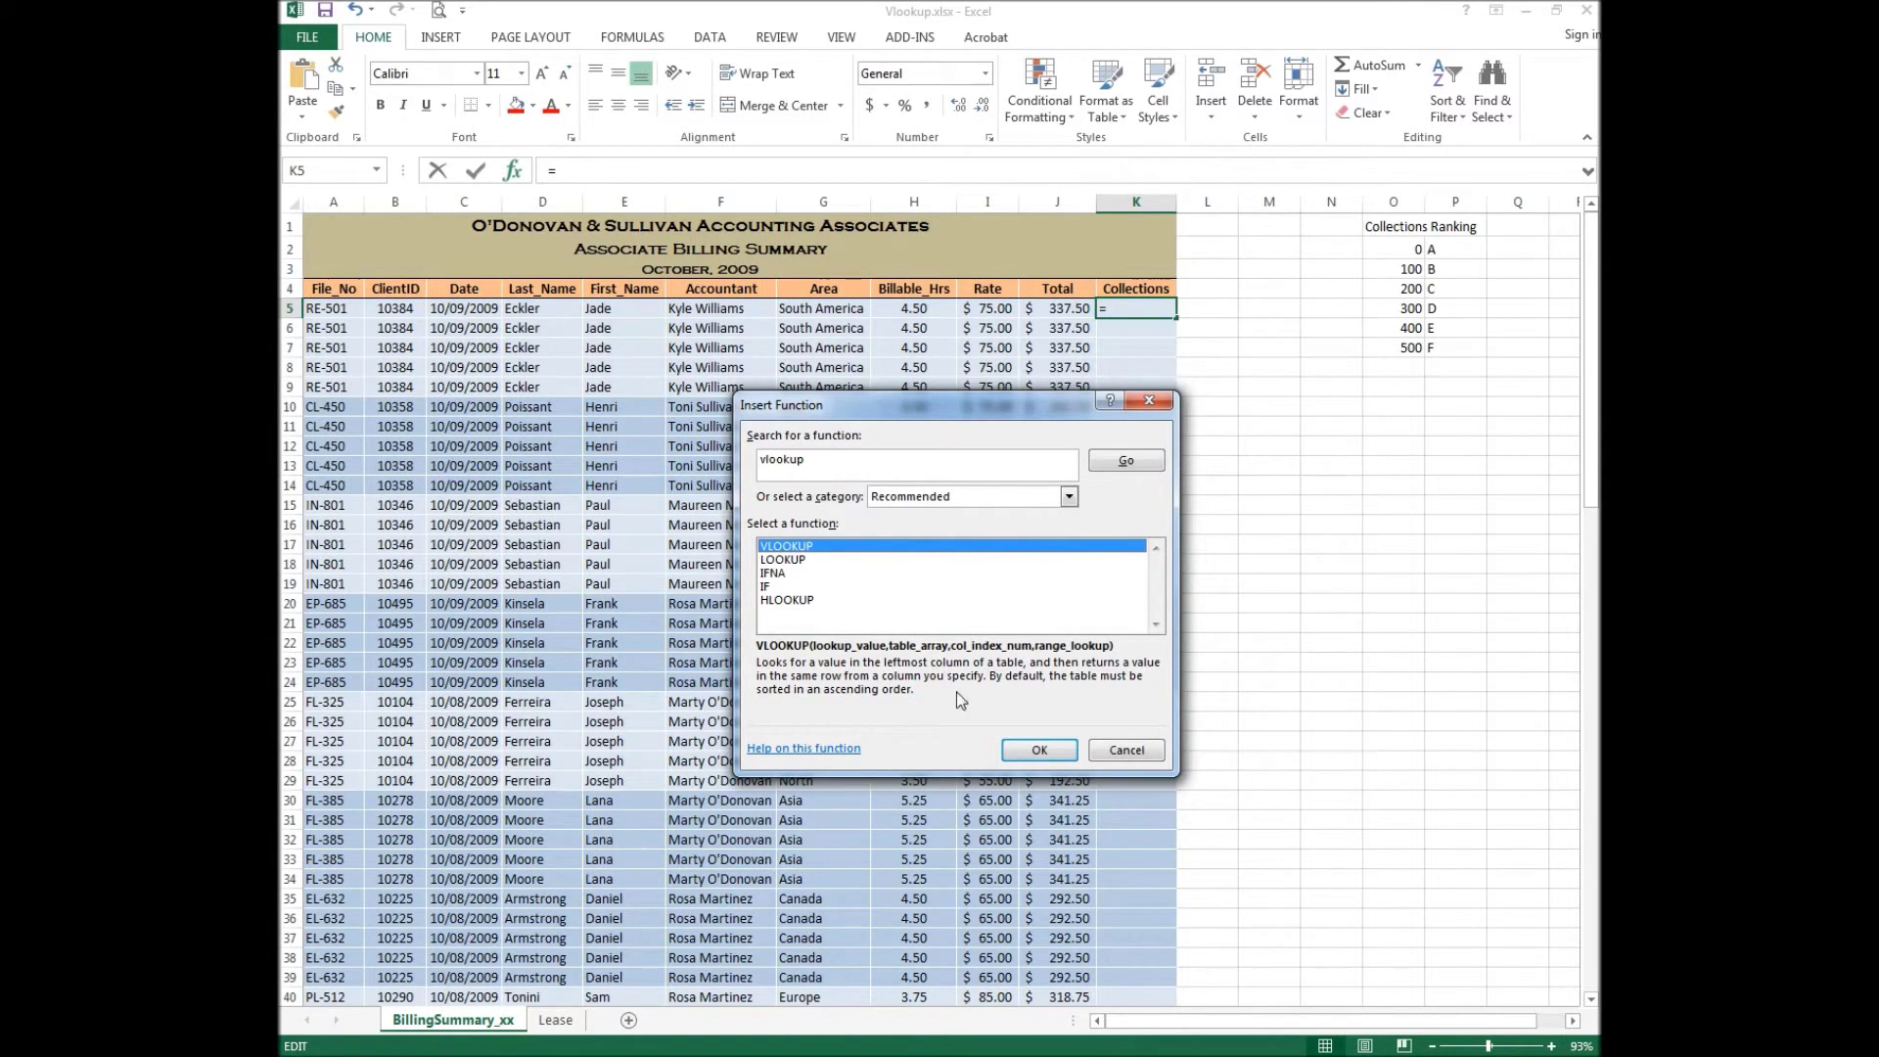
Step: Insert VLOOKUP into K5 with J5 as the lookup value, keeping the Total column visible
left_click(1041, 751)
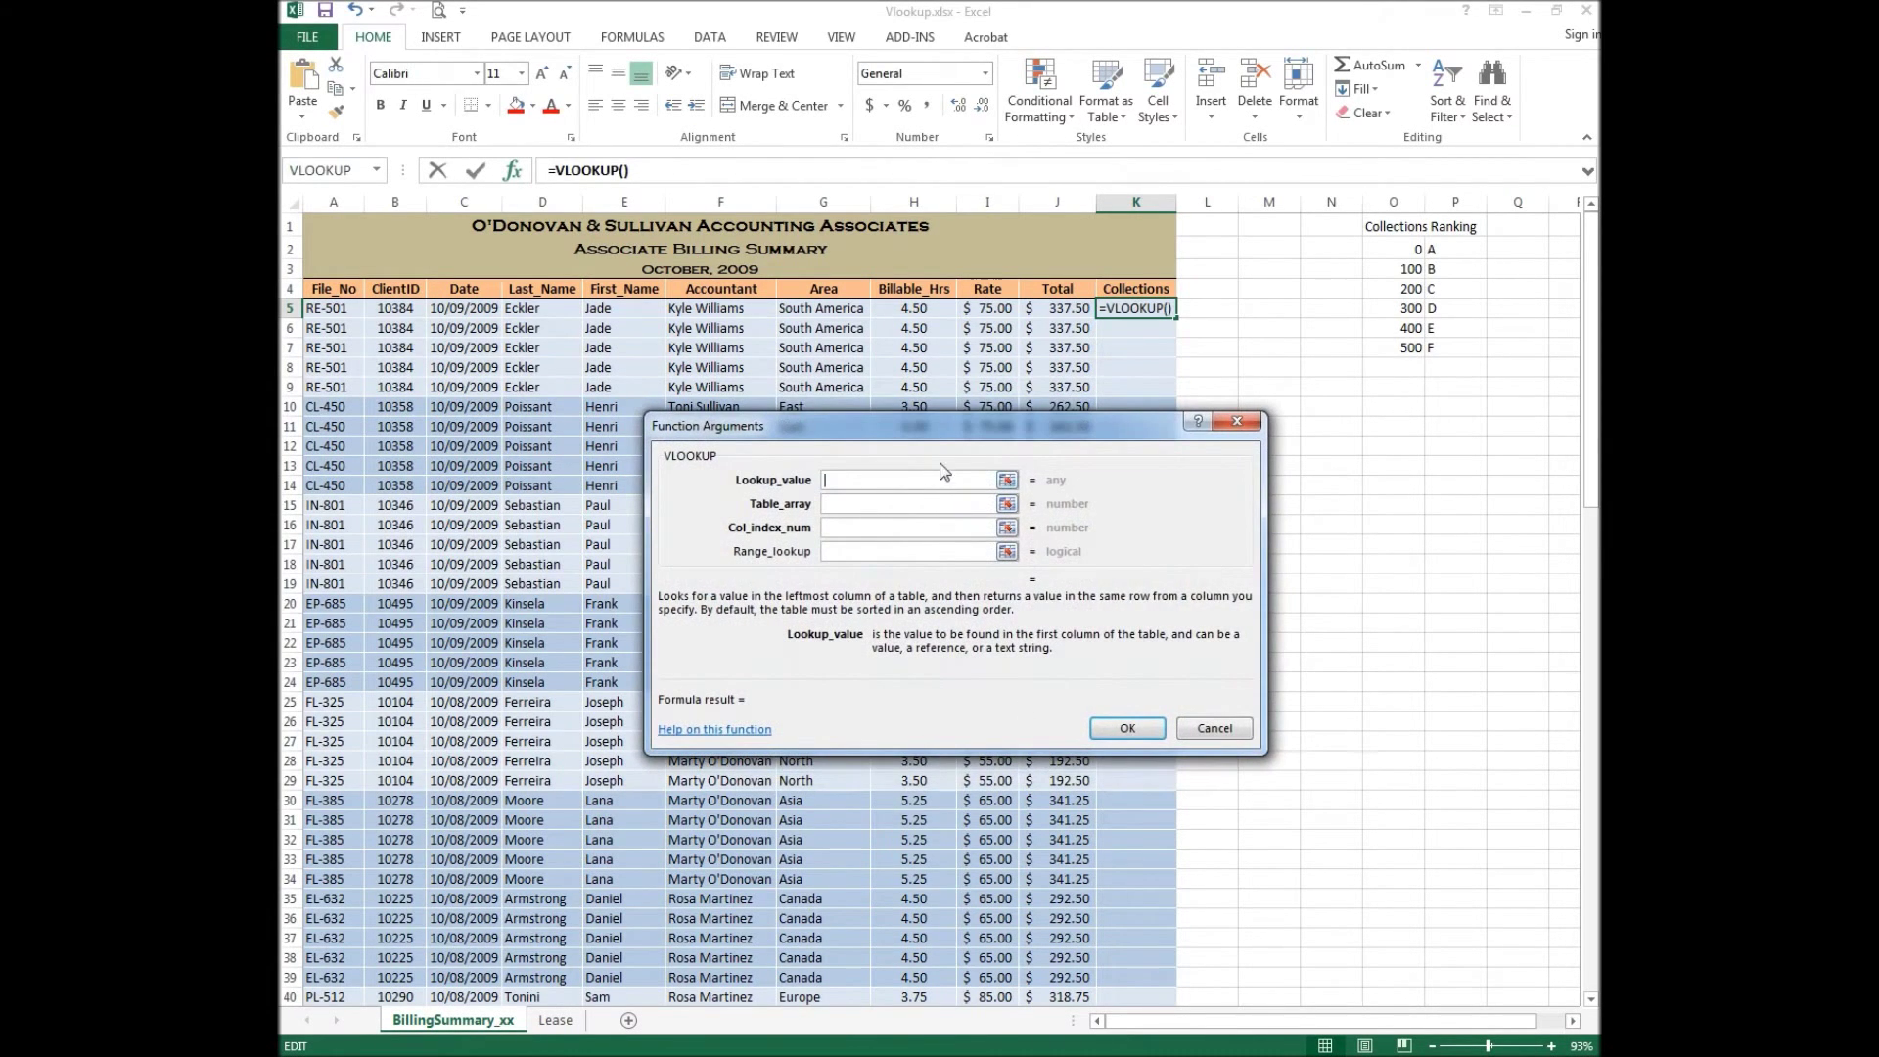
left_click_drag(935, 433, 1177, 468)
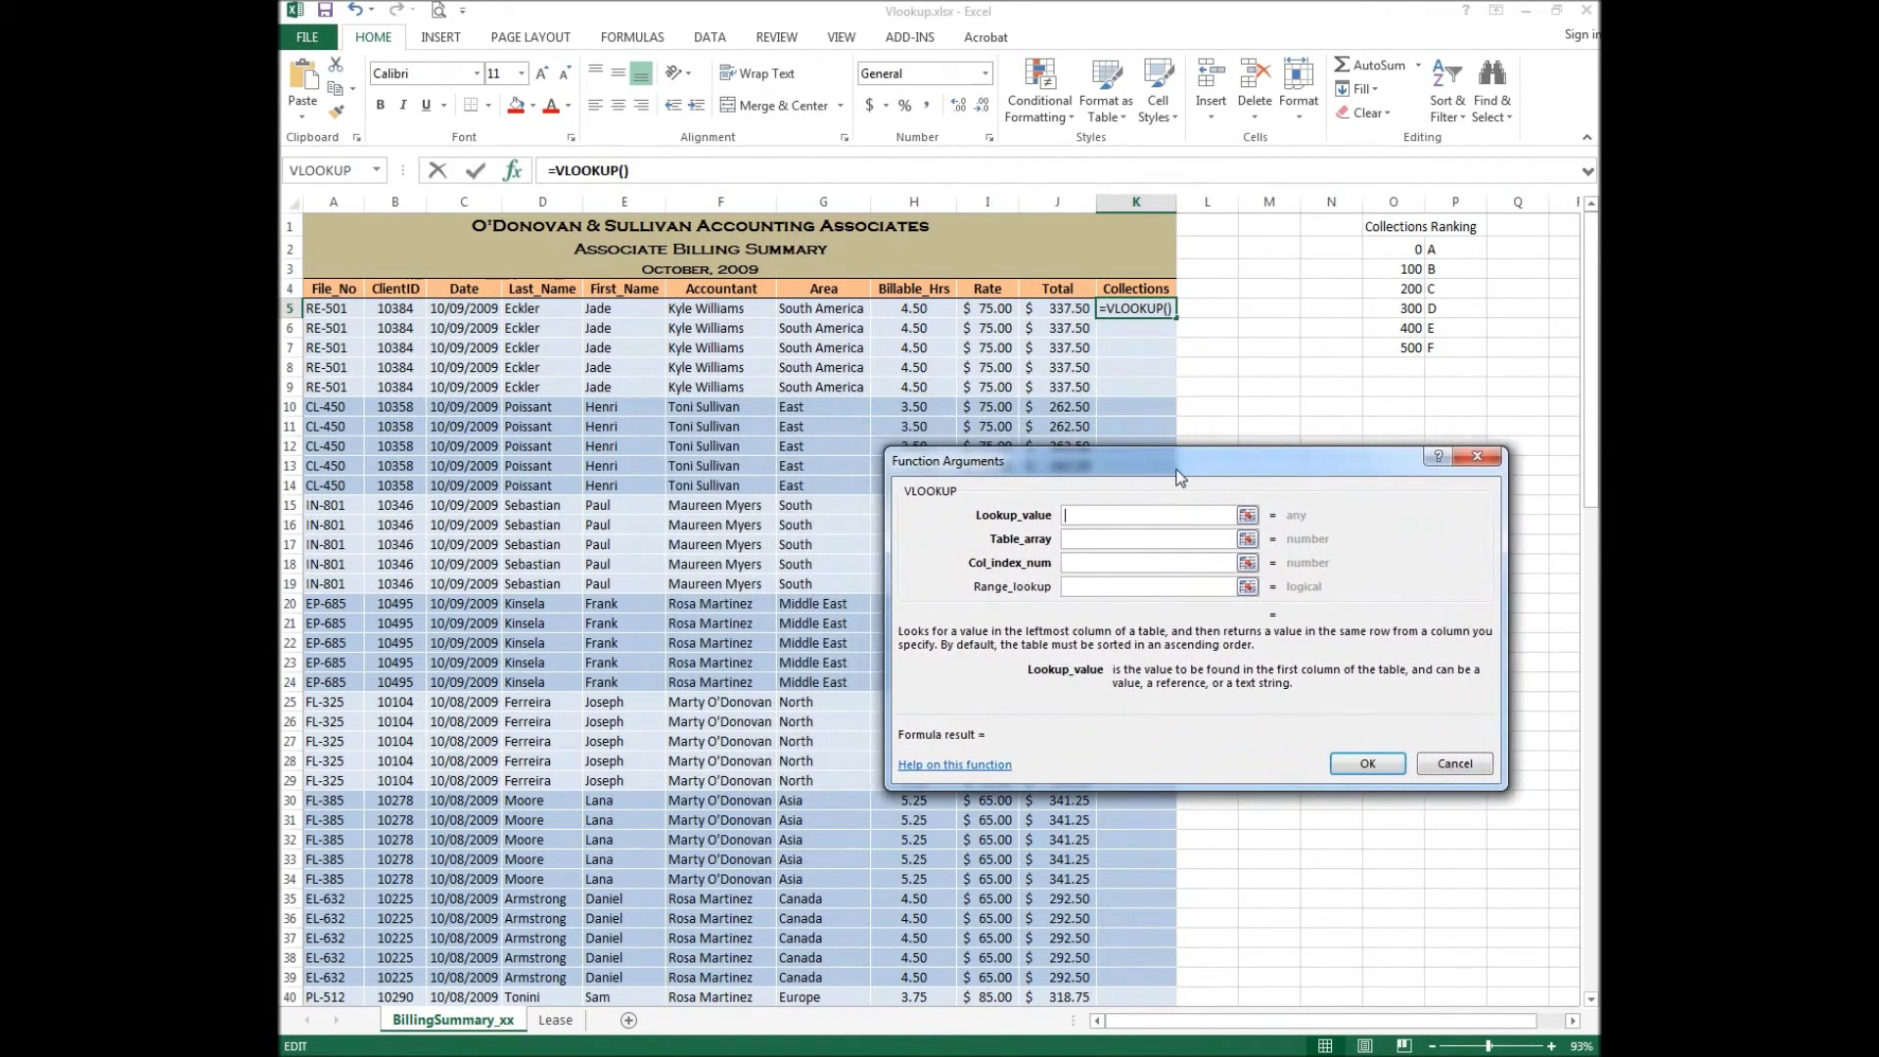
left_click(1059, 308)
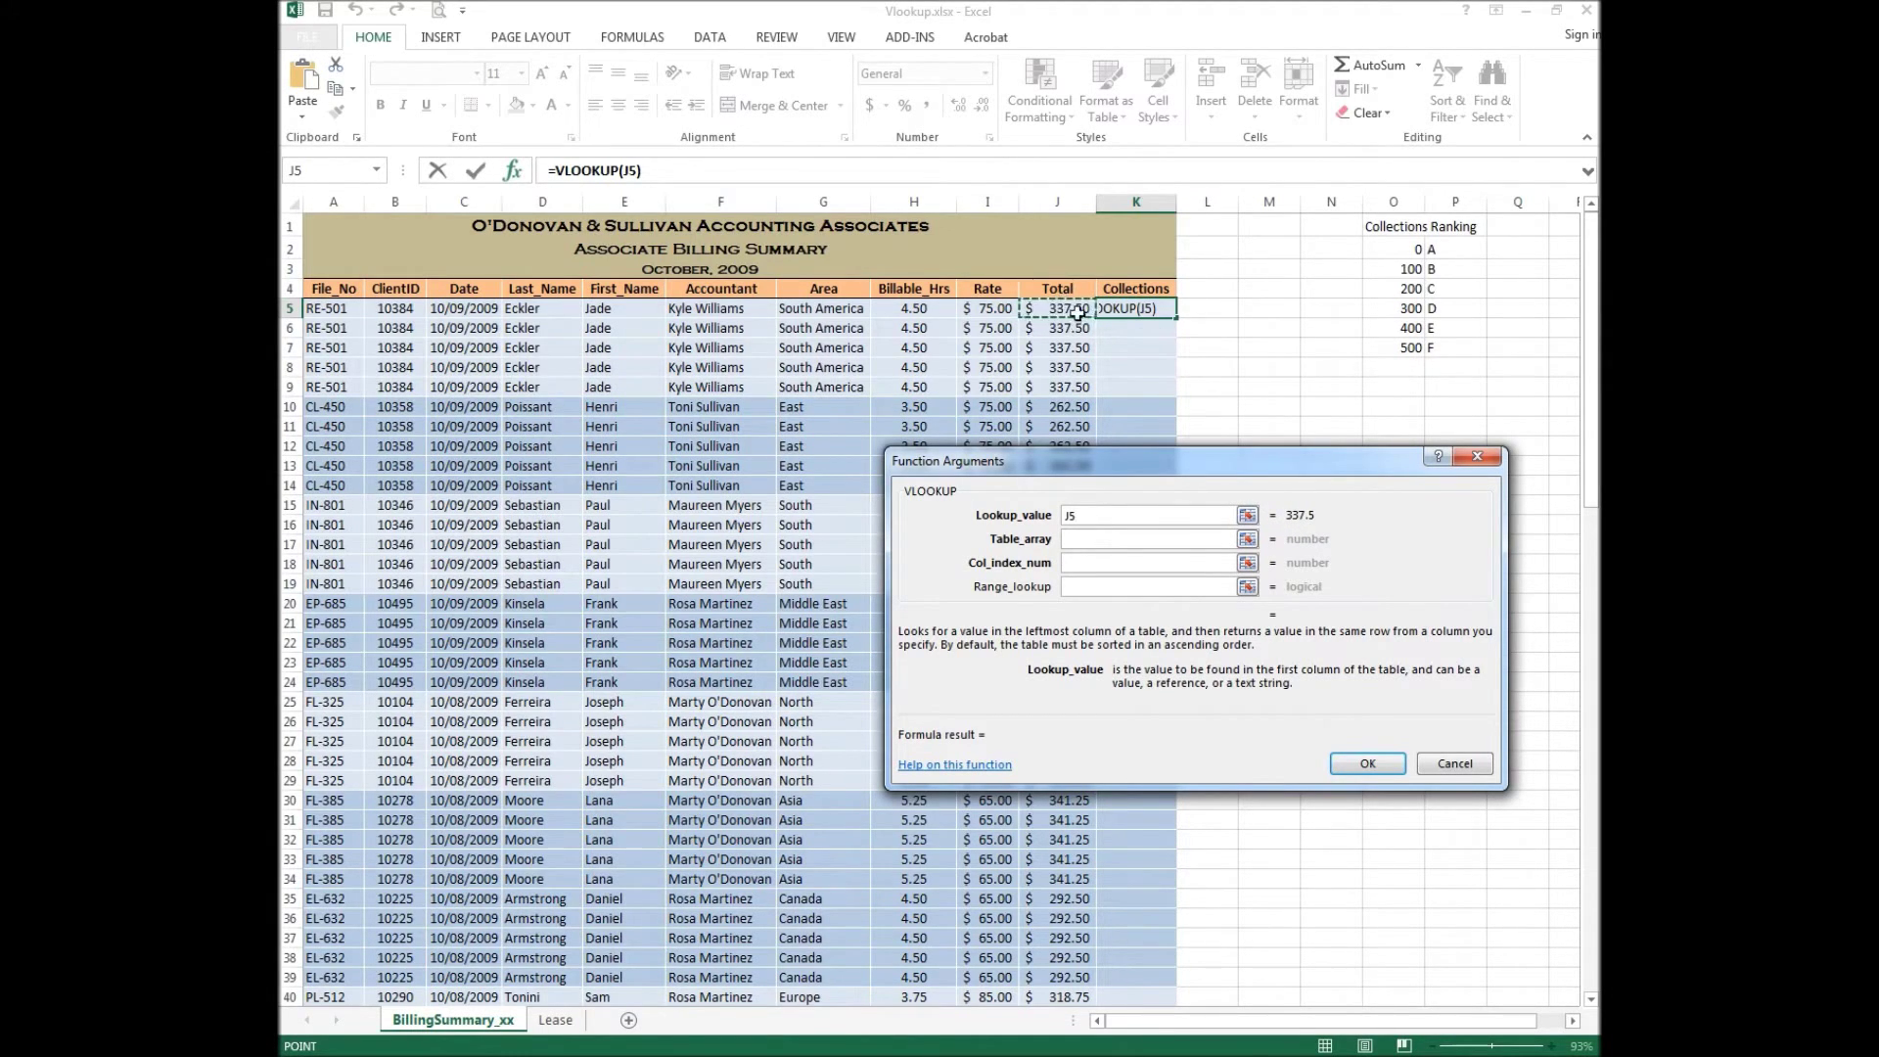
Step: Set Table_array to the ranking table as the absolute range $O$2:$P$7
left_click(1089, 547)
left_click(1087, 541)
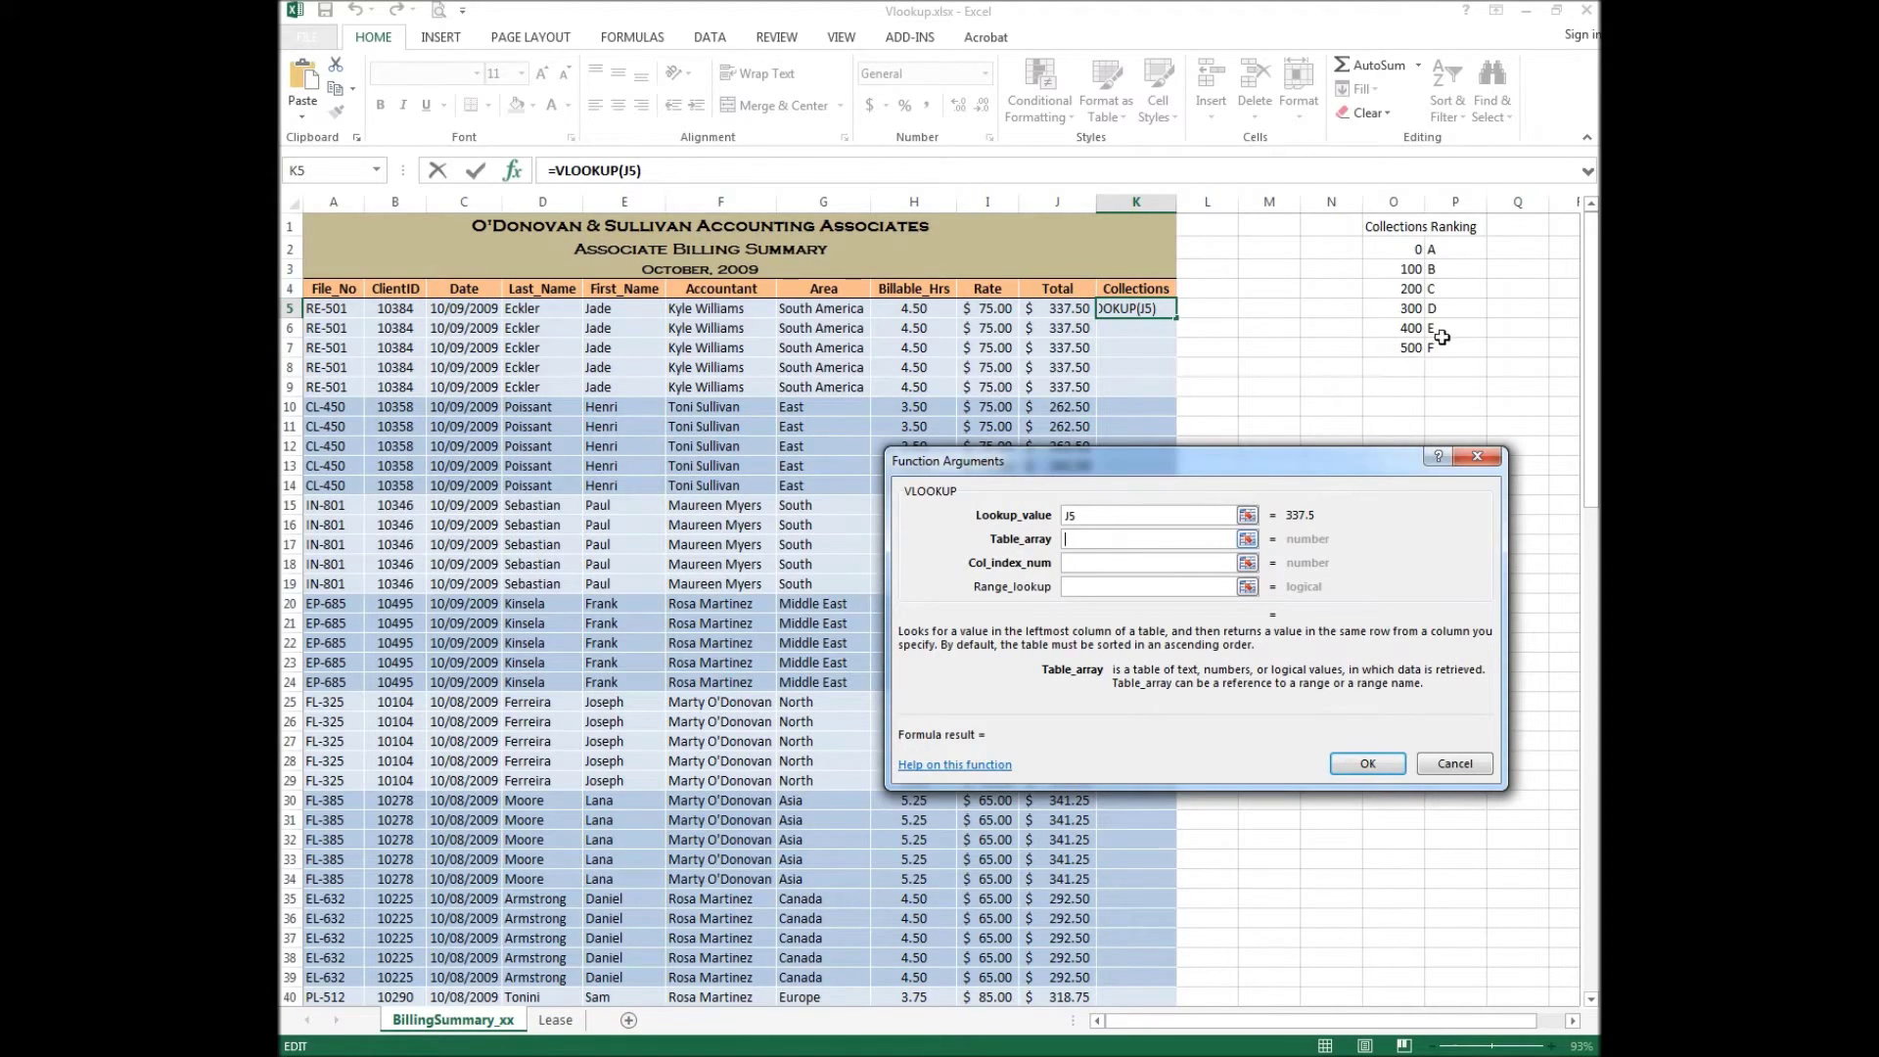
left_click(1396, 249)
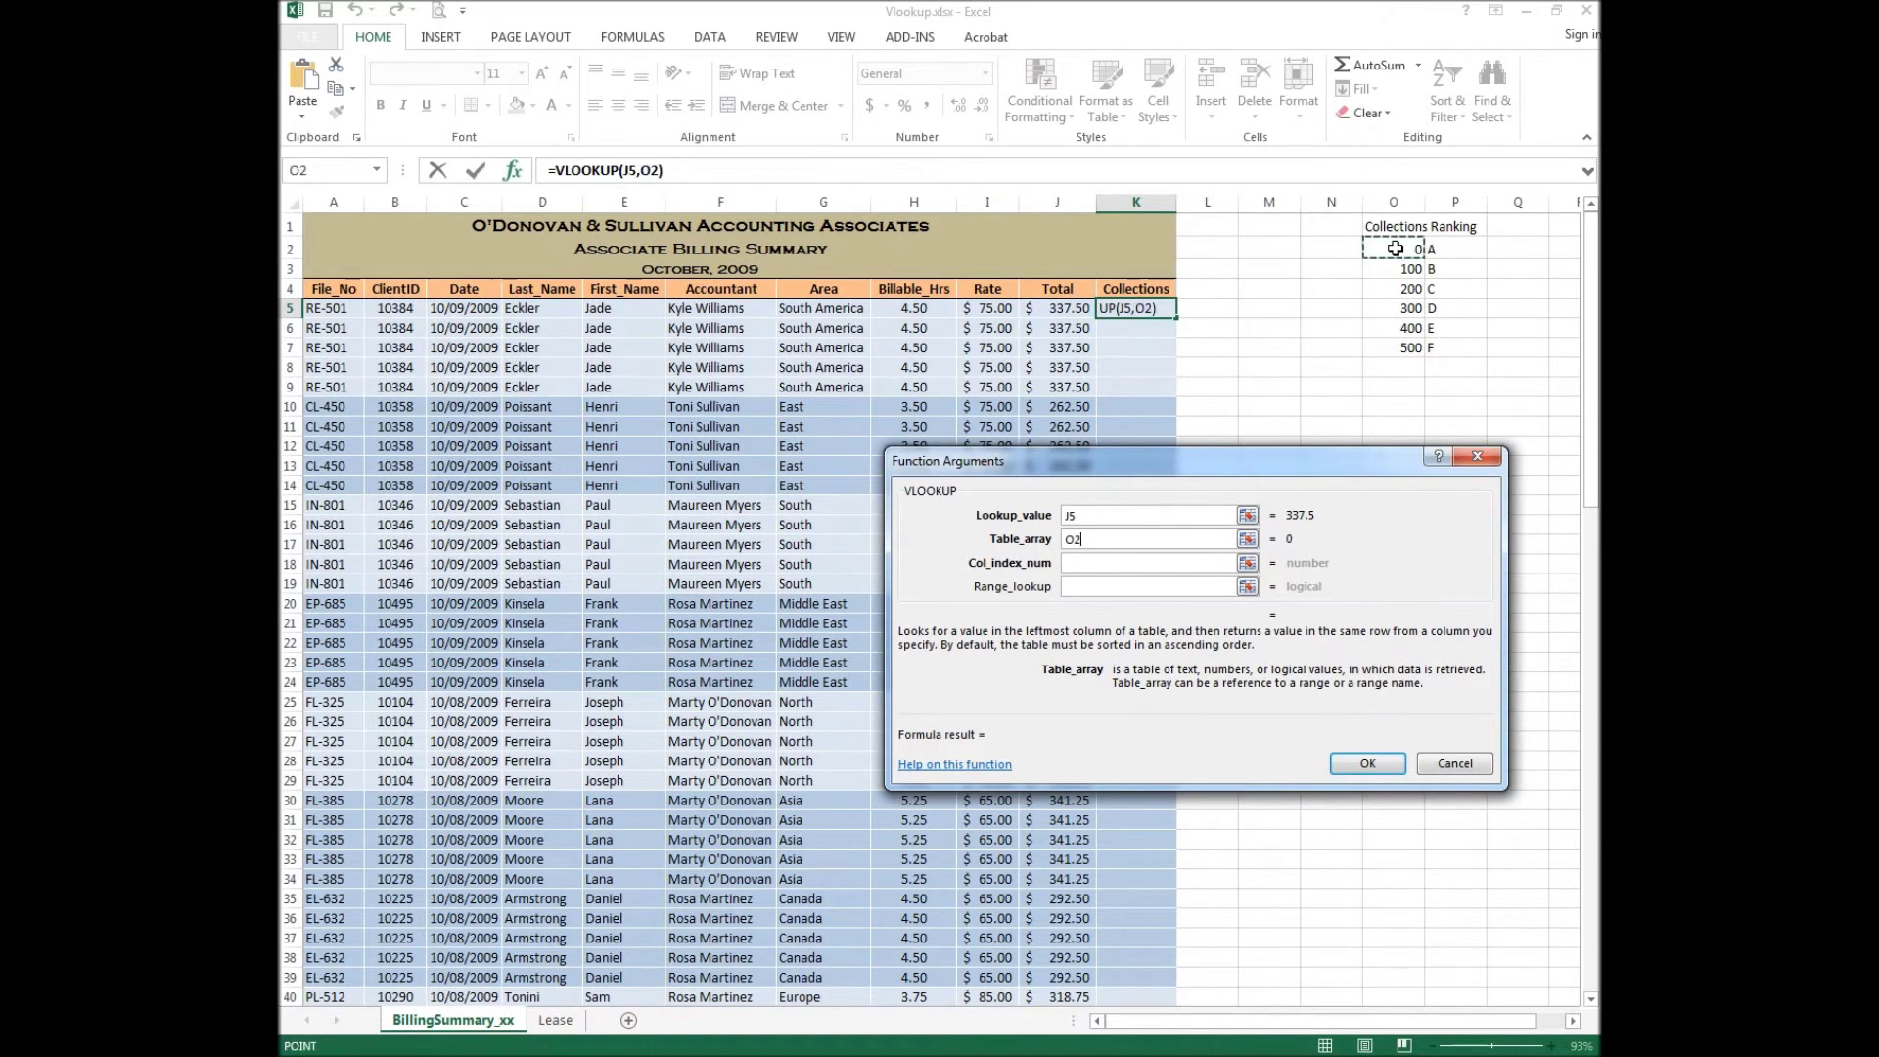
left_click_drag(1395, 248, 1441, 253)
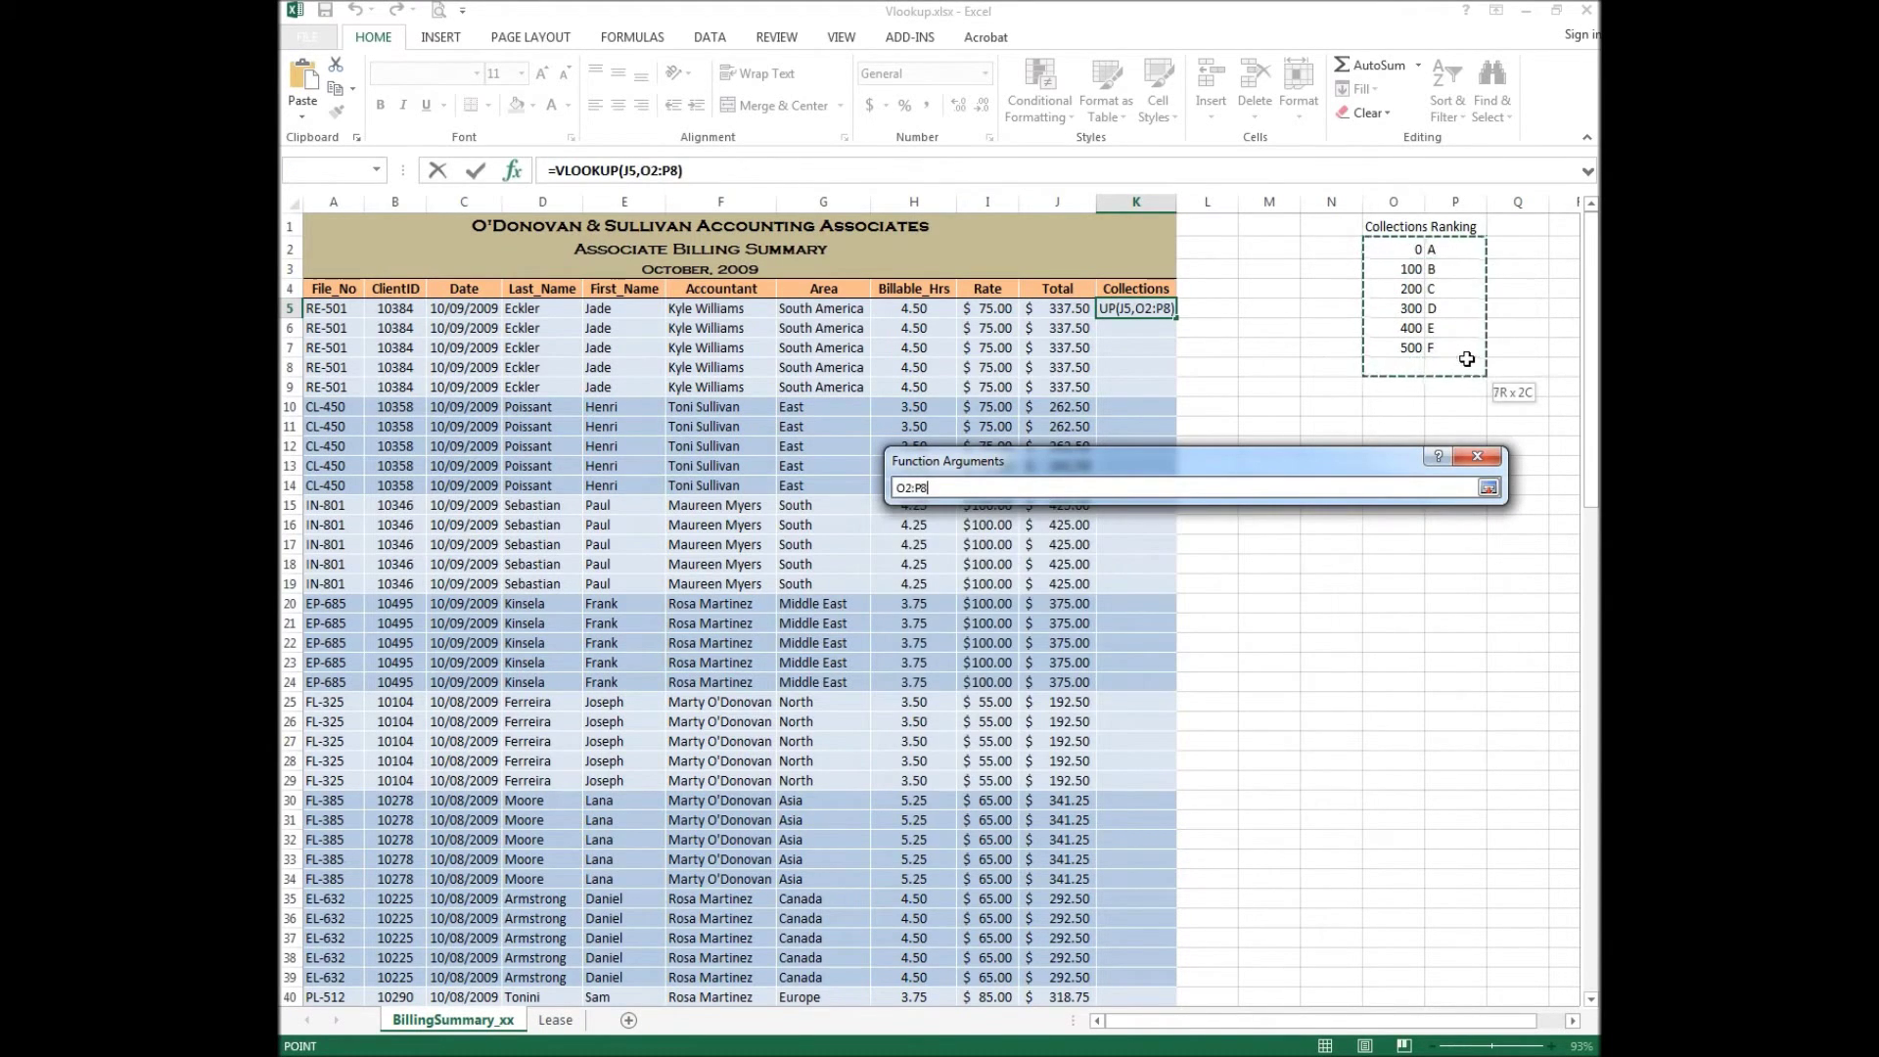
left_click_drag(1468, 360, 1465, 341)
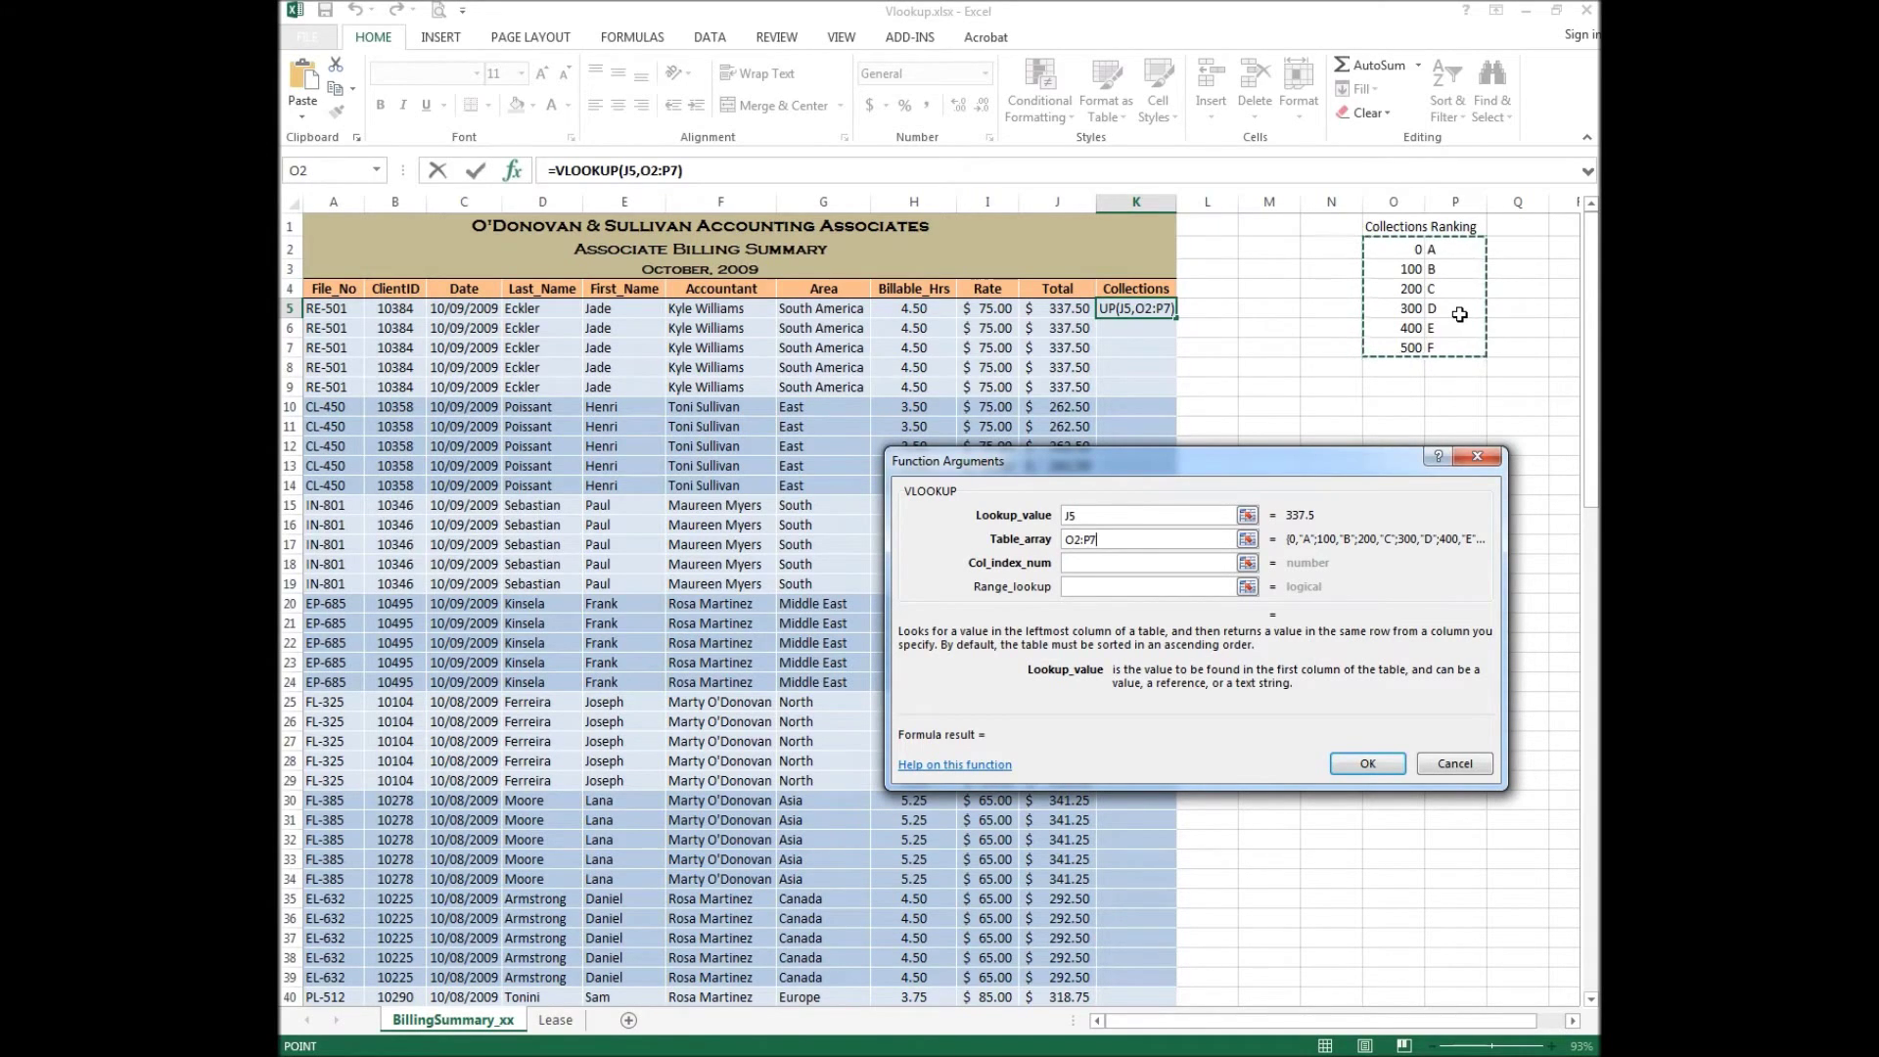
key("F4")
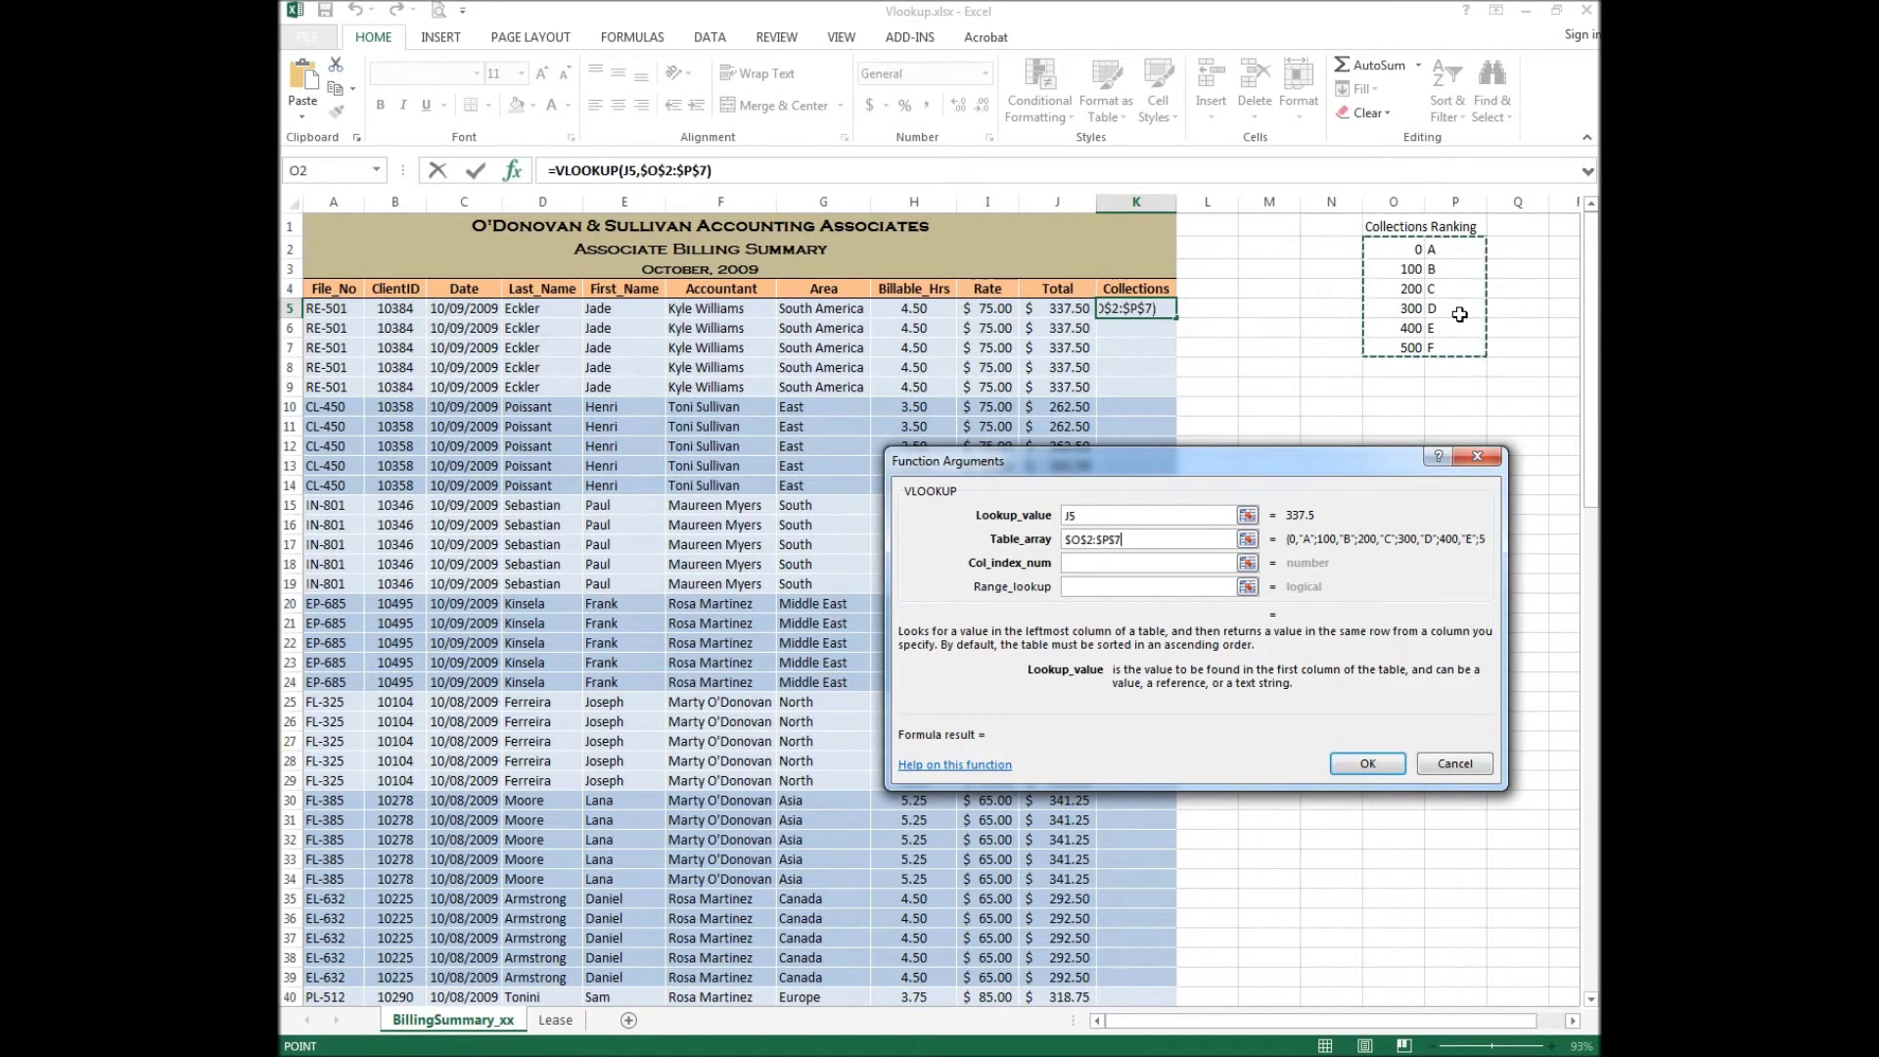
Step: Set Col_index_num to 2 so K5 returns grade D
left_click(1112, 564)
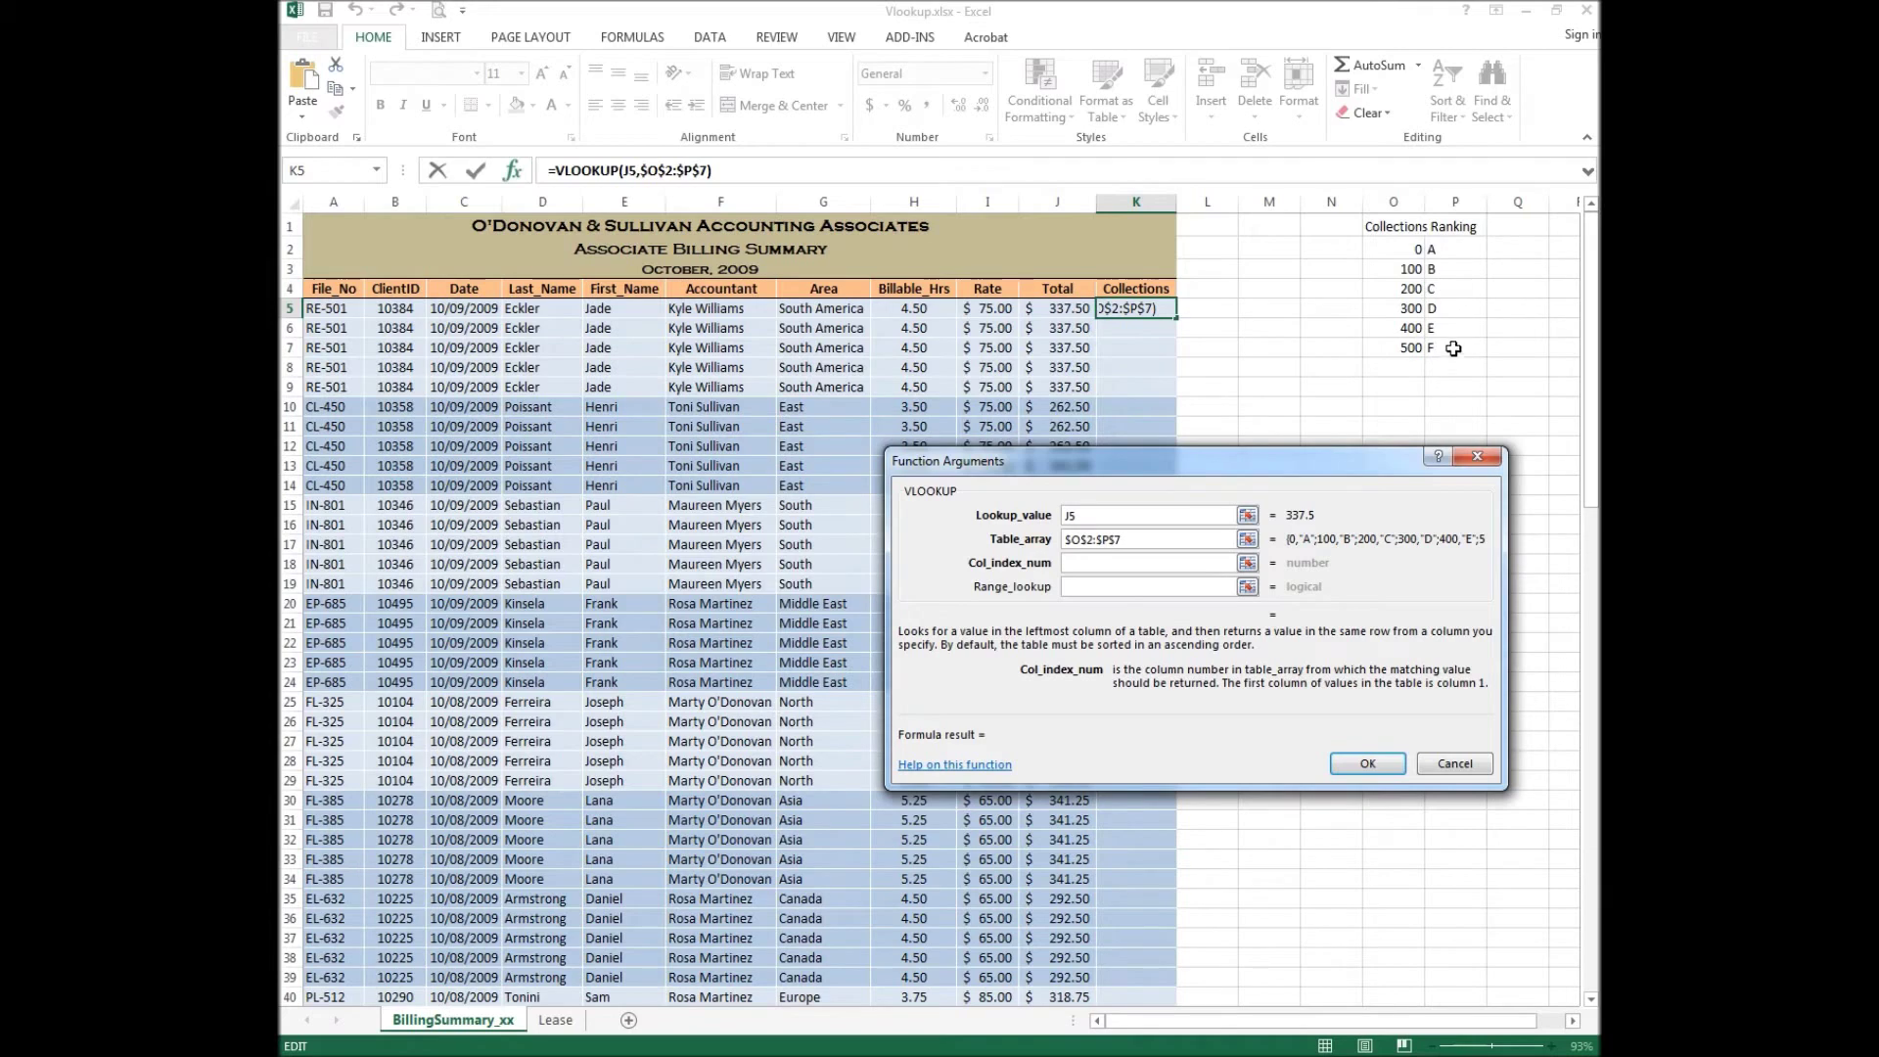
left_click(1089, 562)
type("2")
left_click(1087, 588)
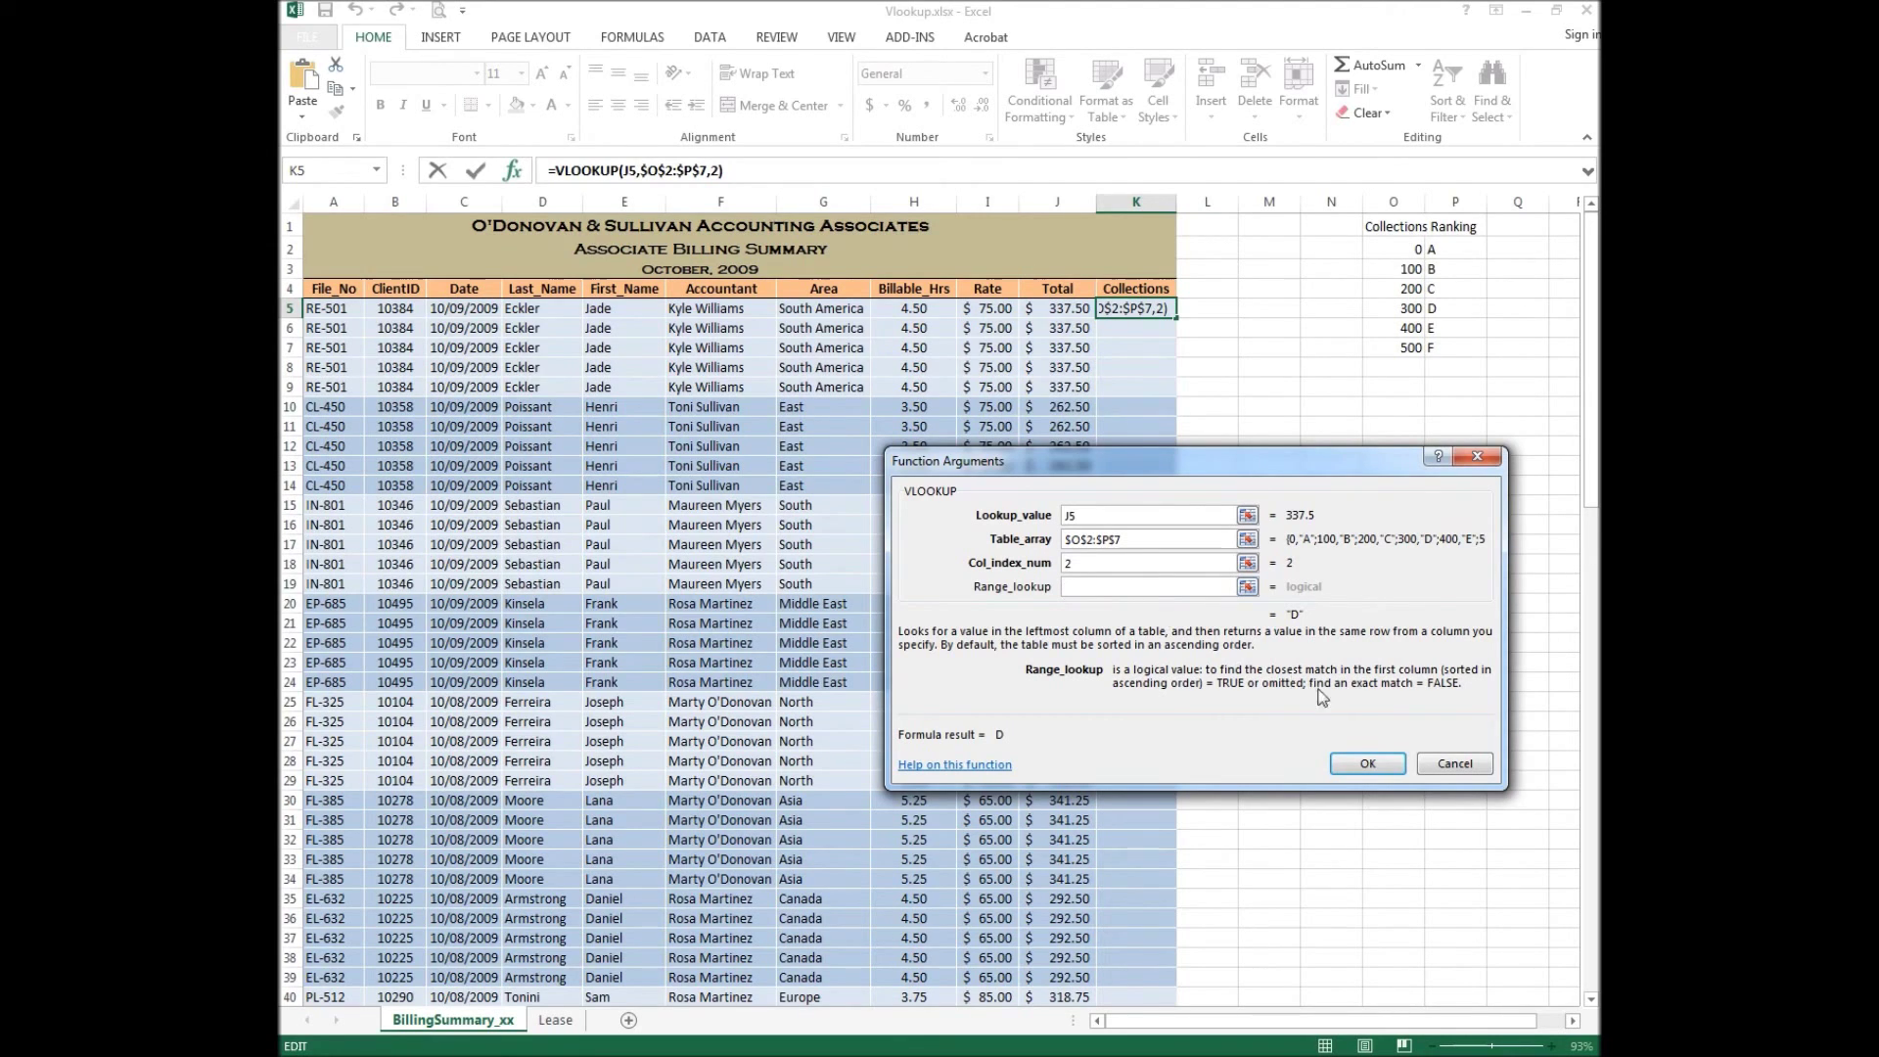
left_click(1368, 764)
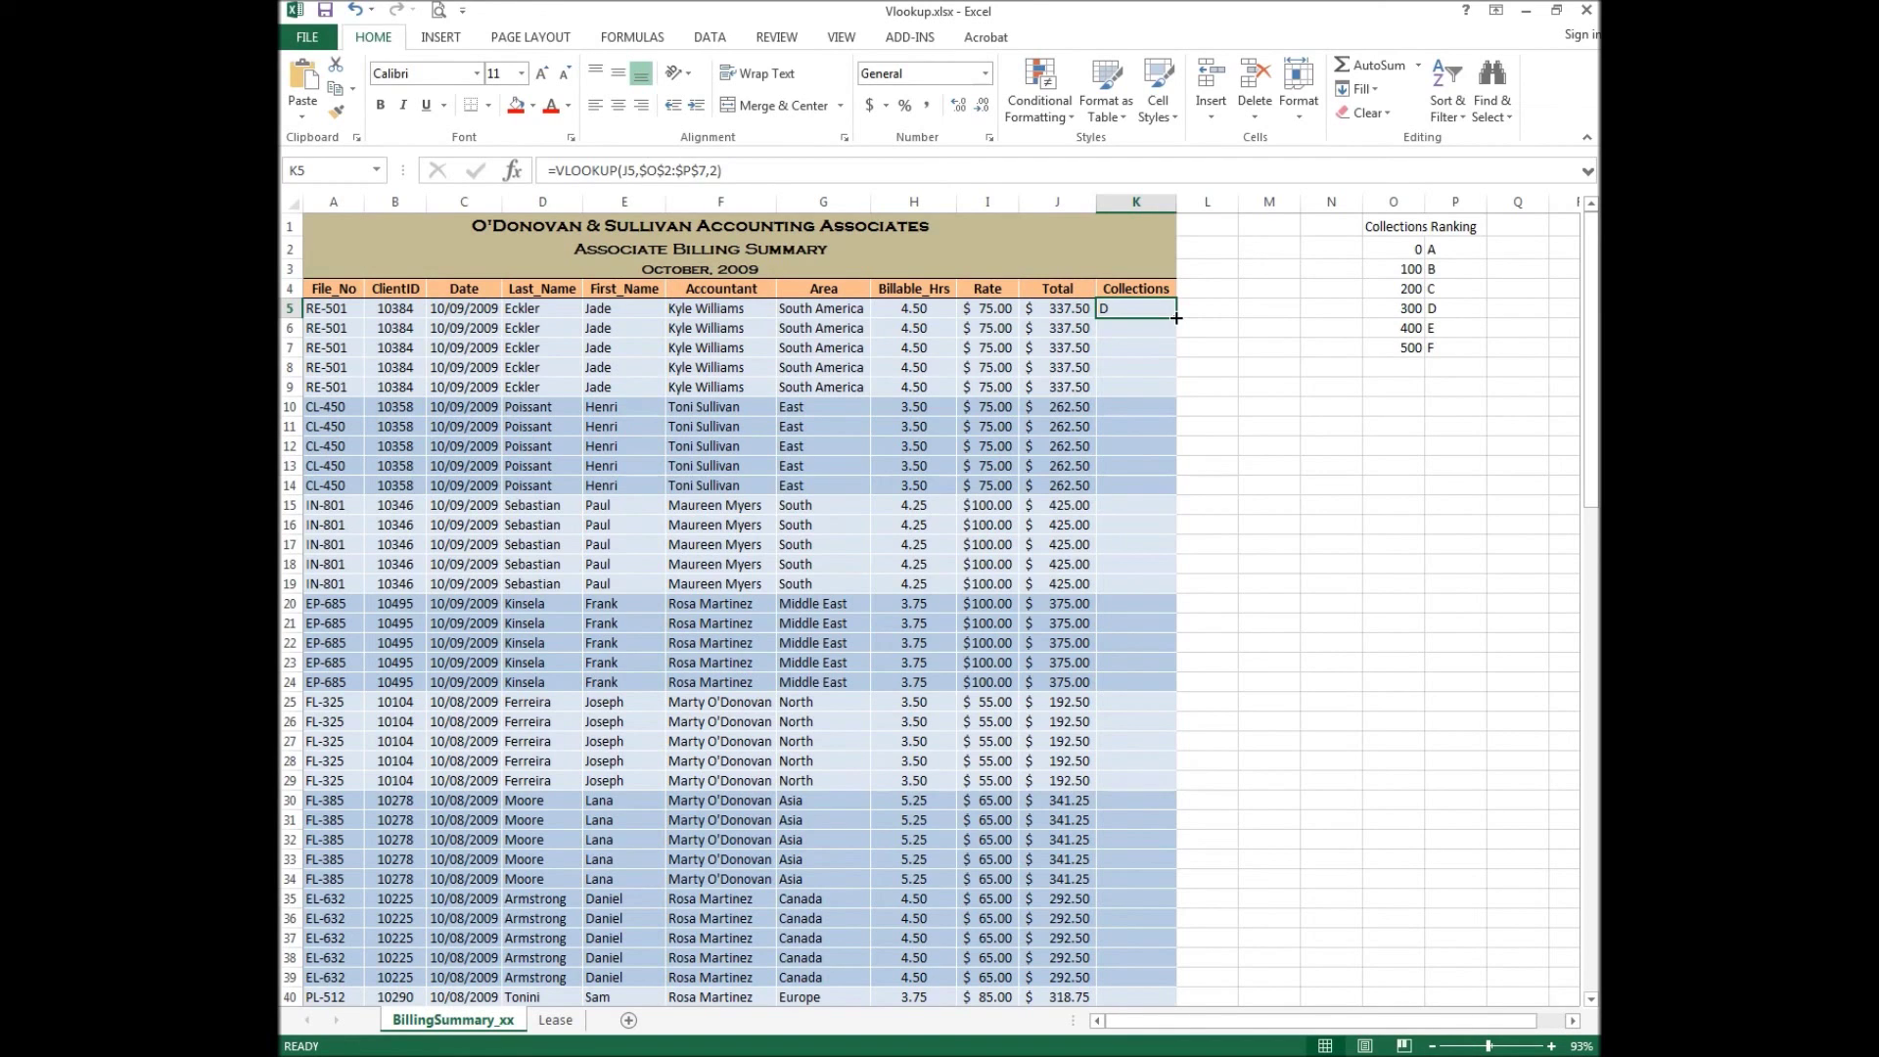
Step: Fill the K5 formula down column K to row 104 and check the grades
double_click(1175, 317)
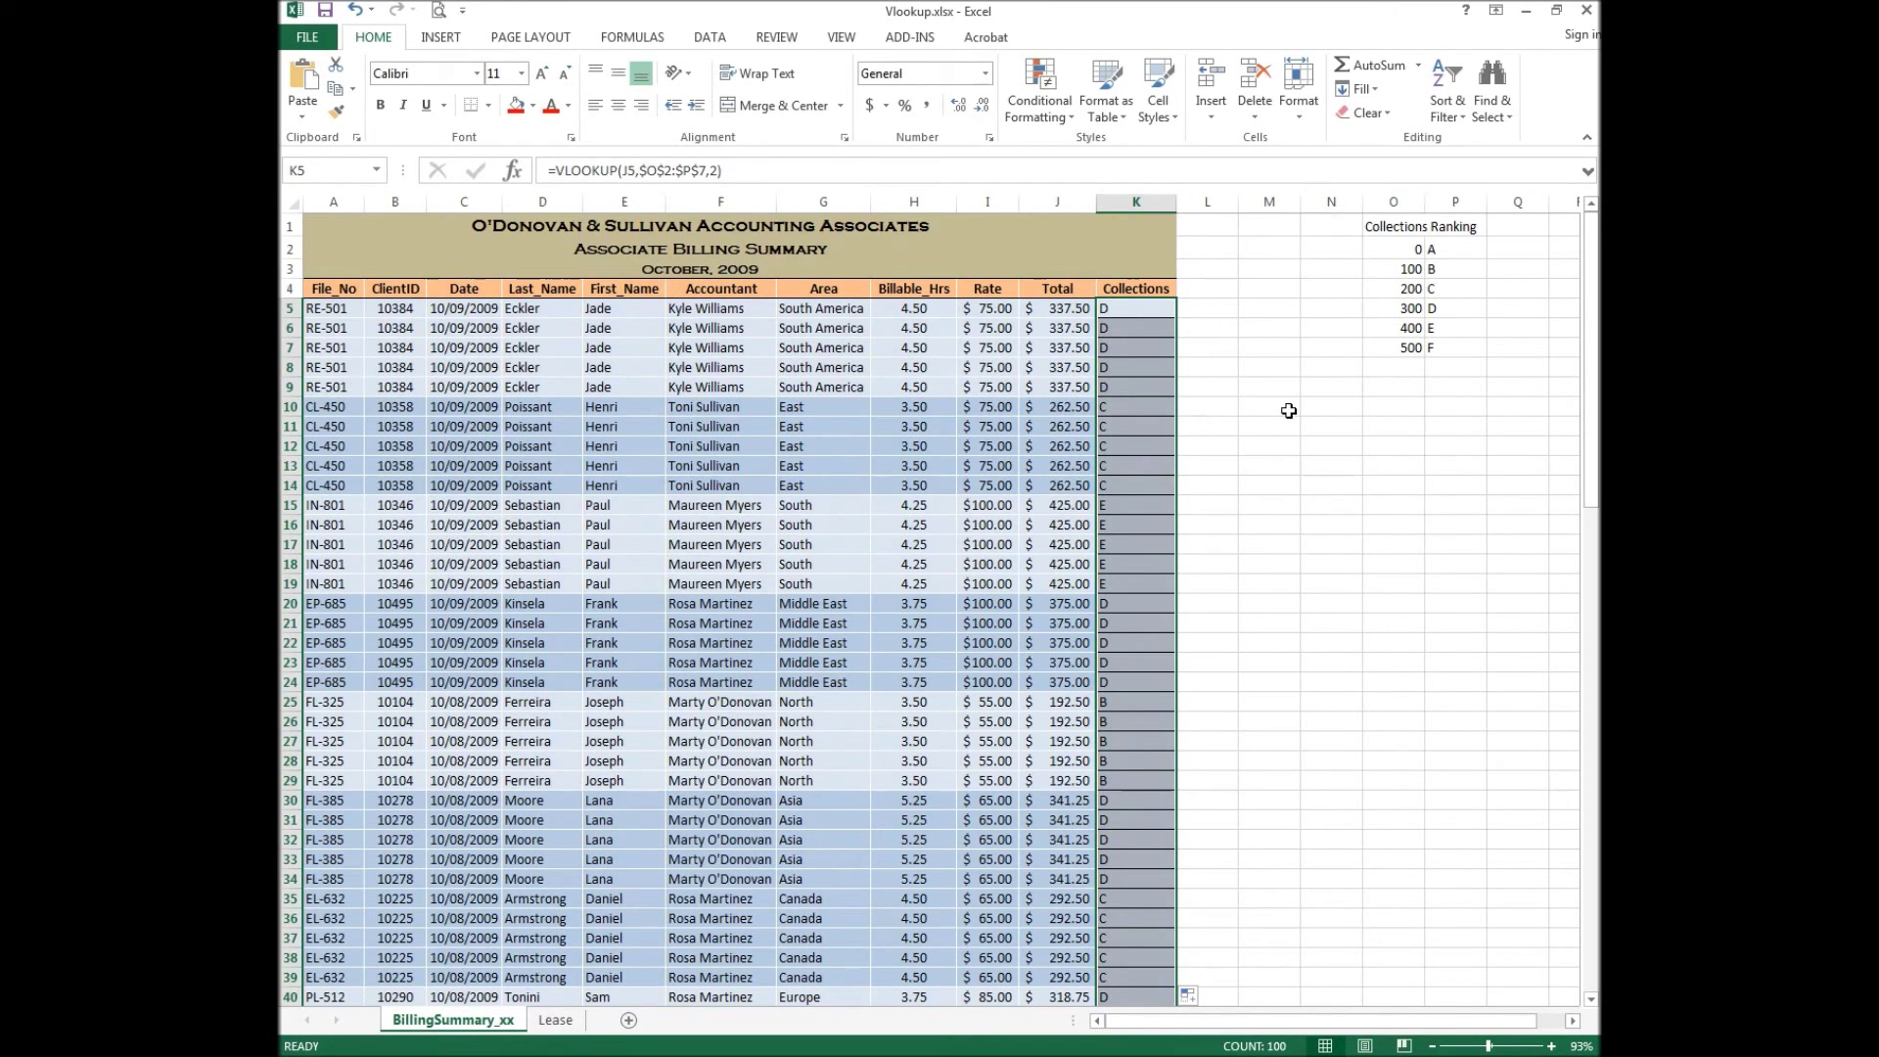
scroll(1288, 411, "down", 9)
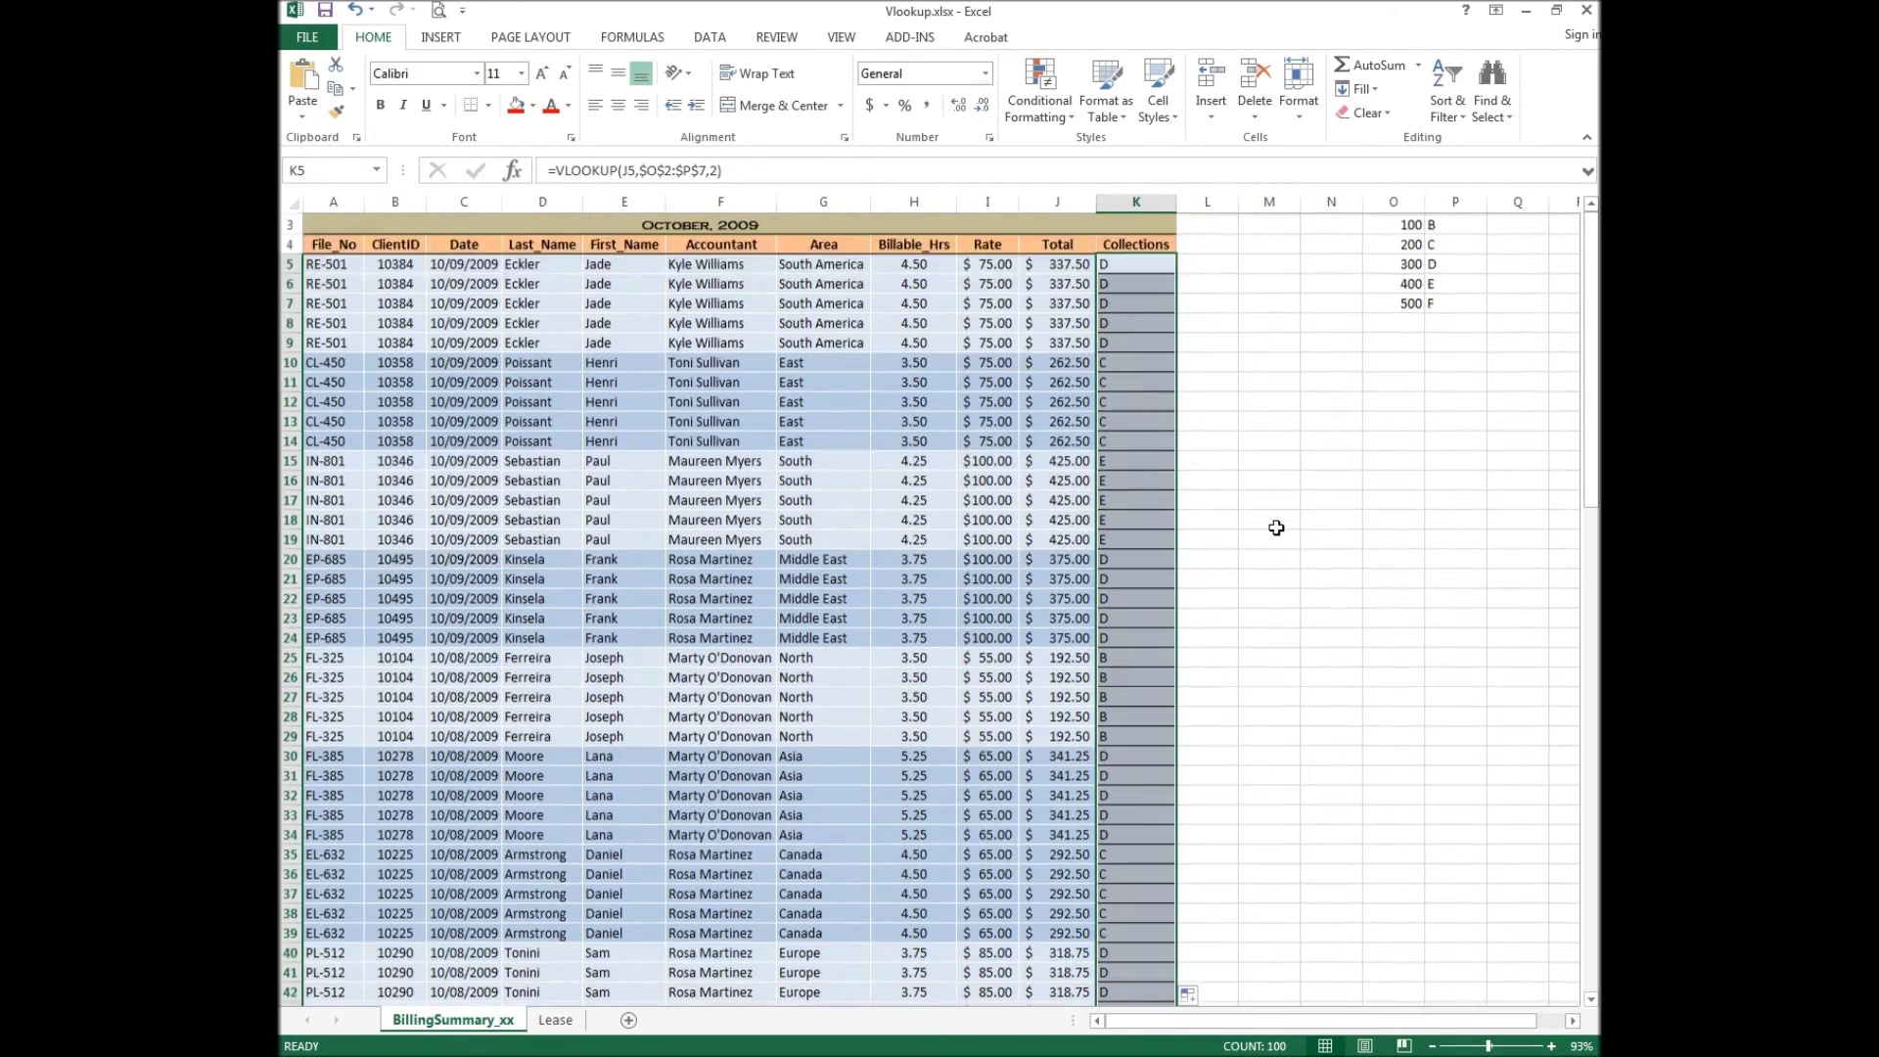
scroll(1207, 697, "down", 12)
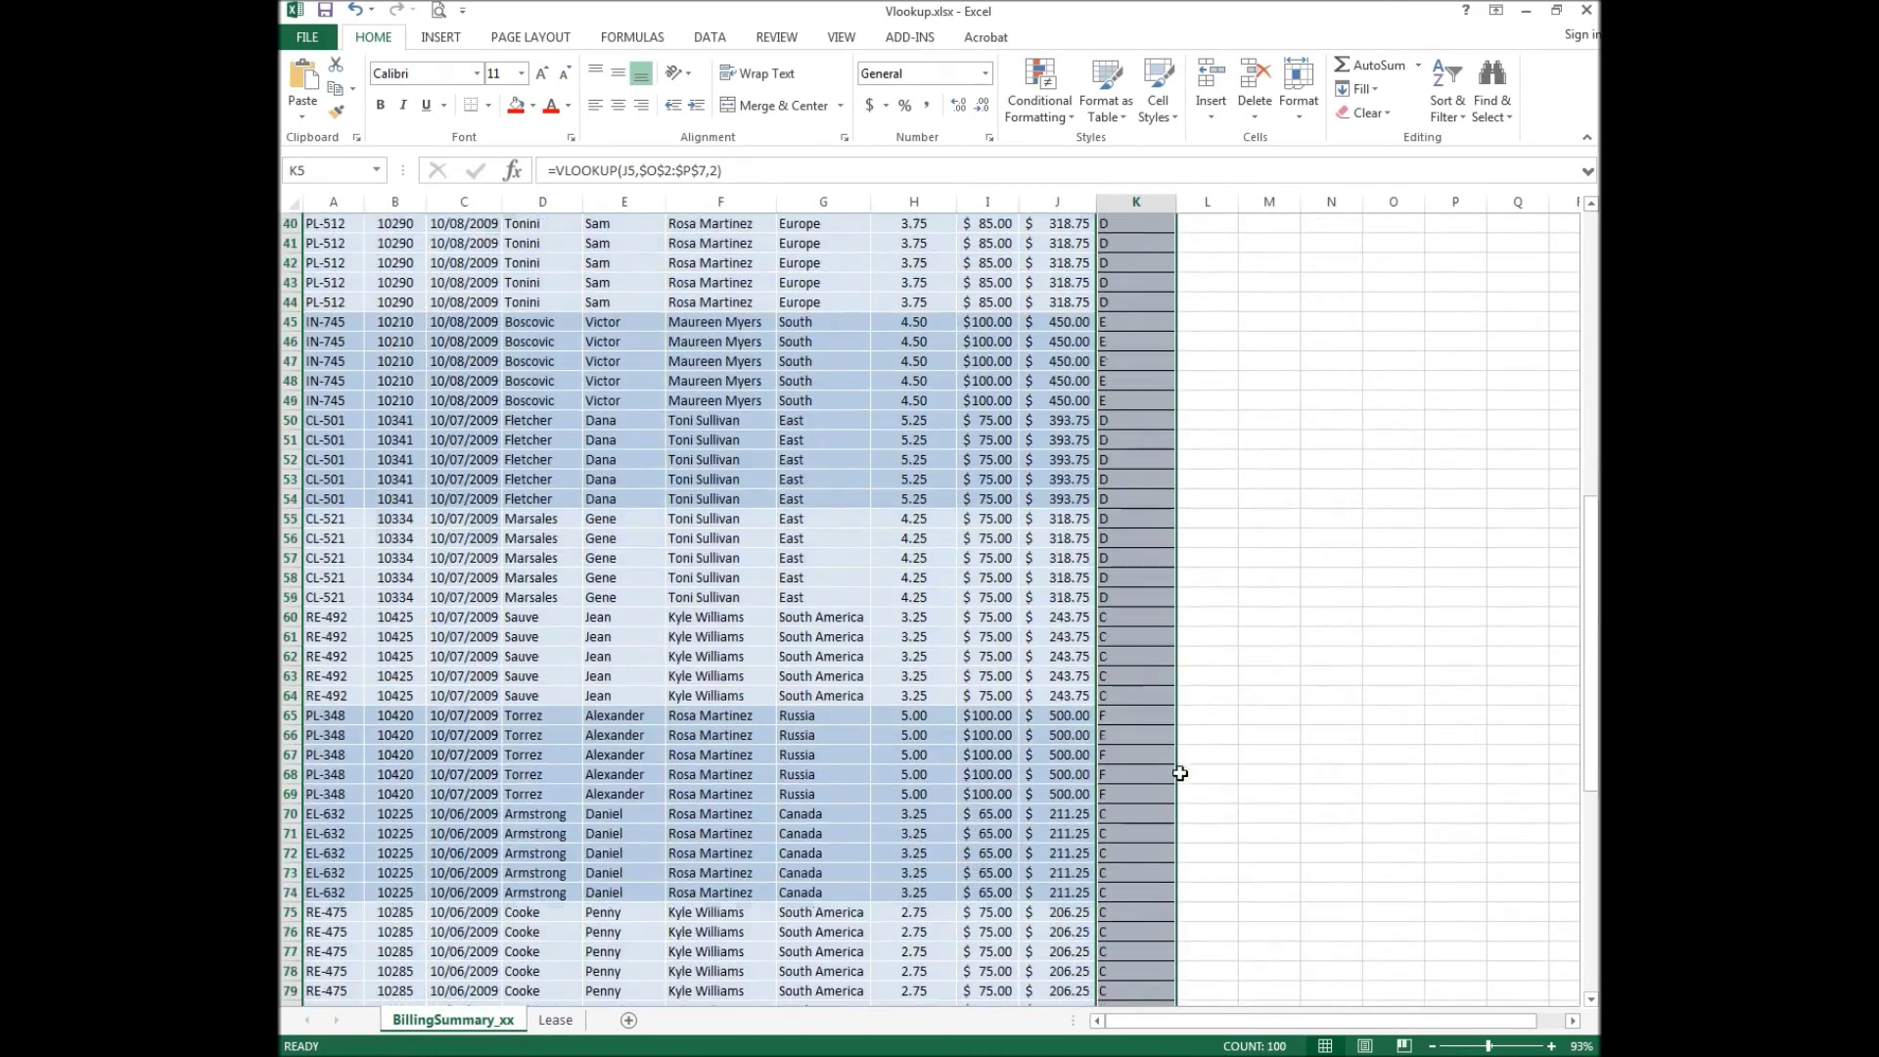
scroll(1180, 827, "down", 2)
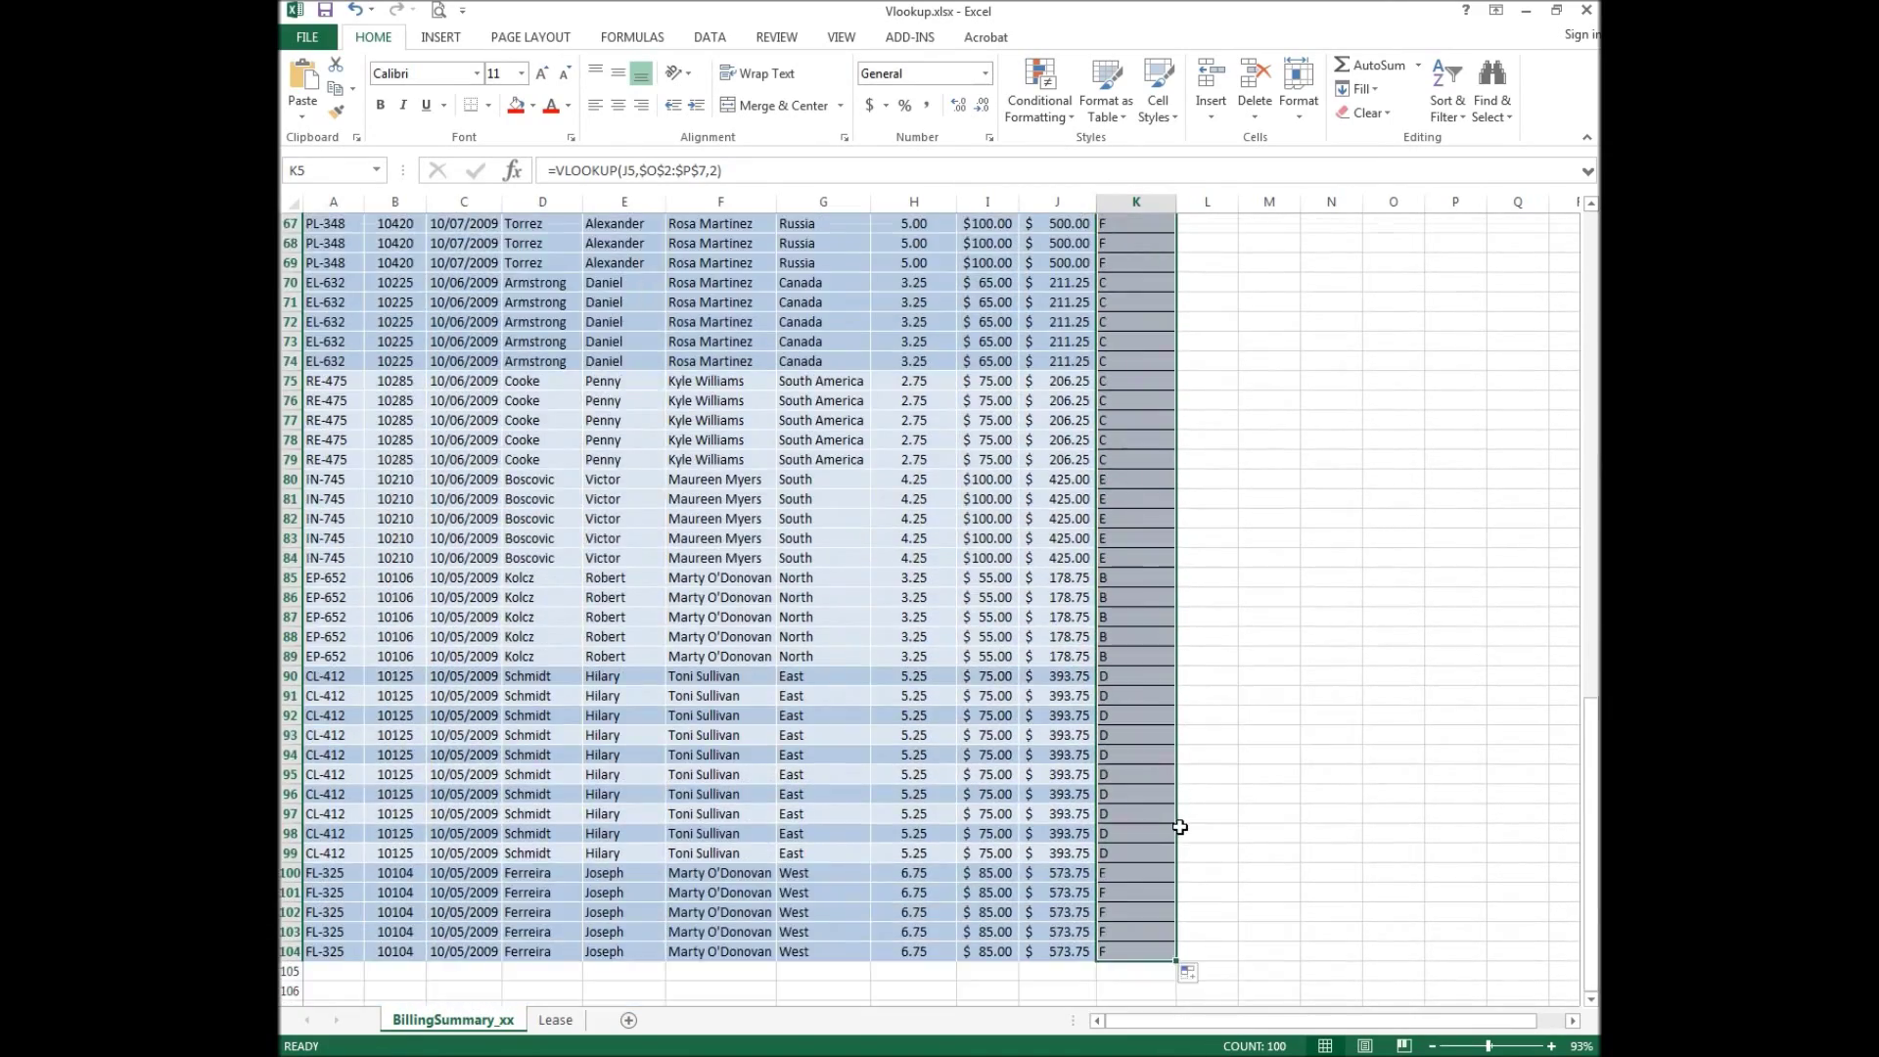
scroll(1188, 881, "up", 4)
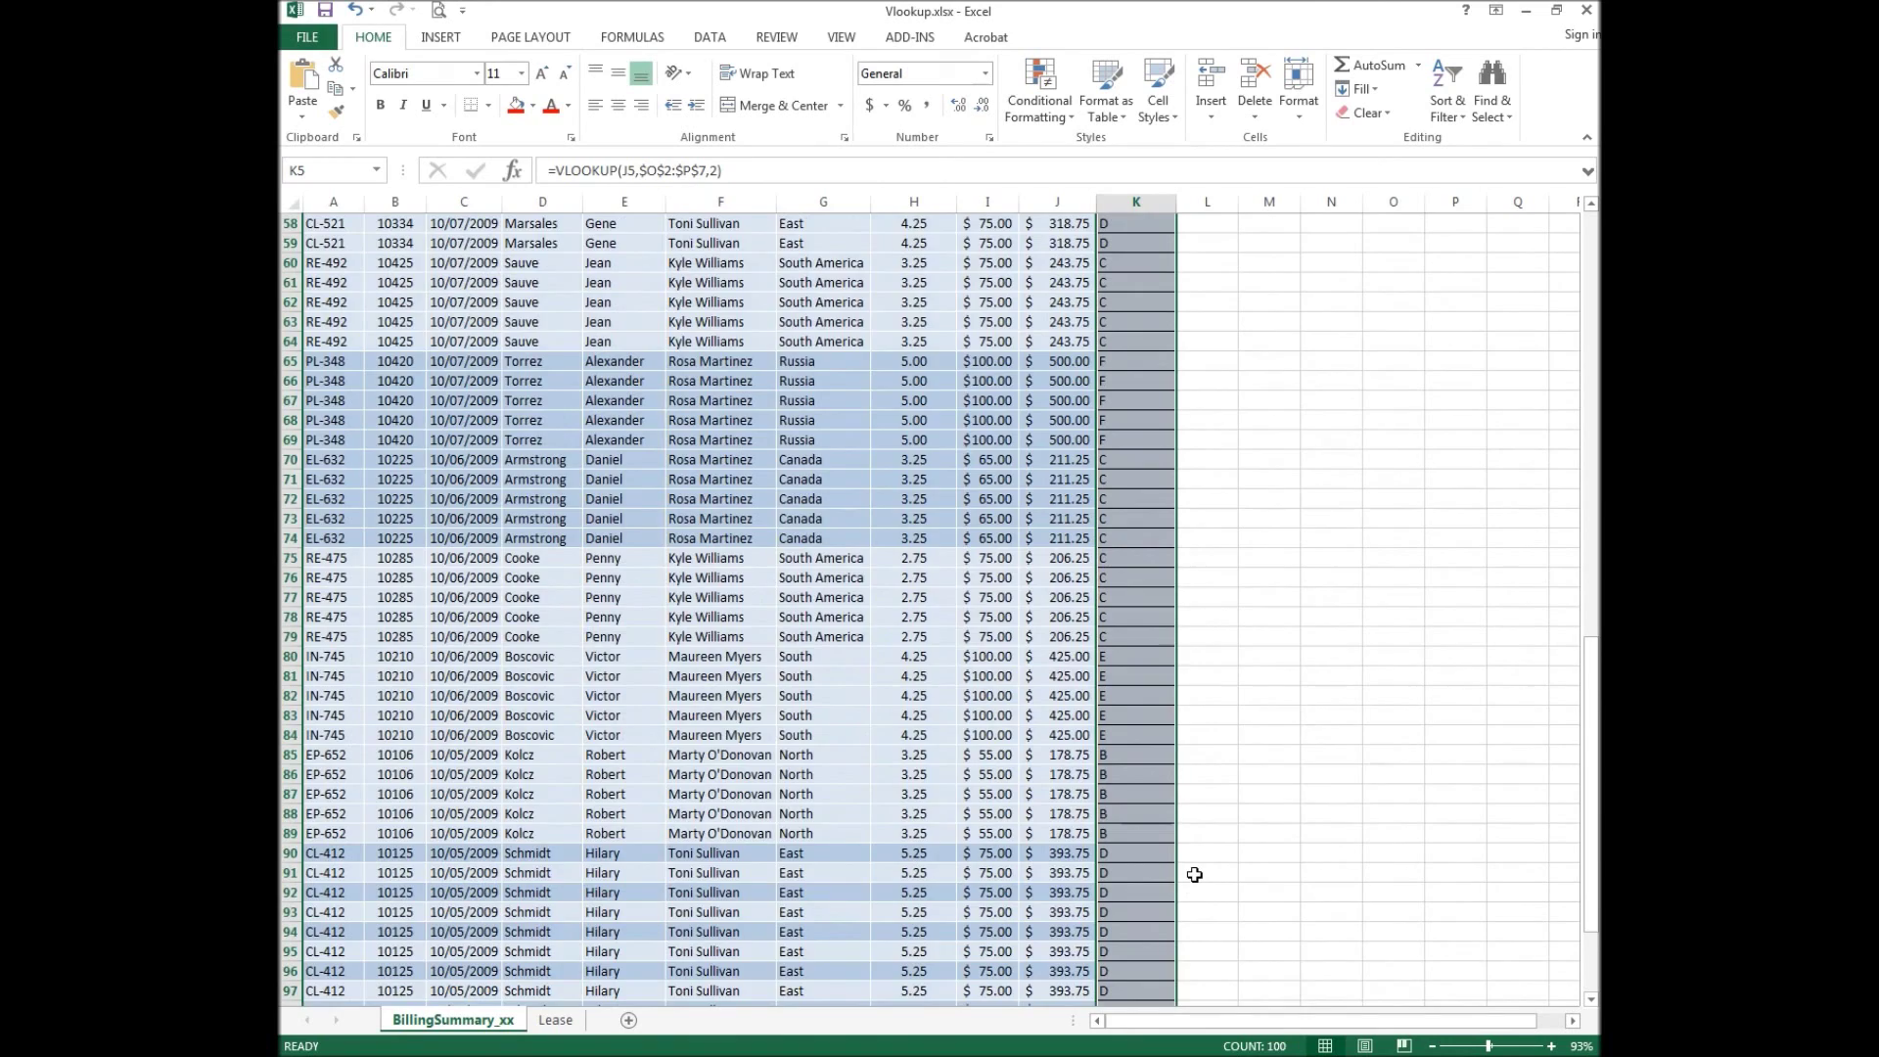
scroll(1194, 875, "up", 19)
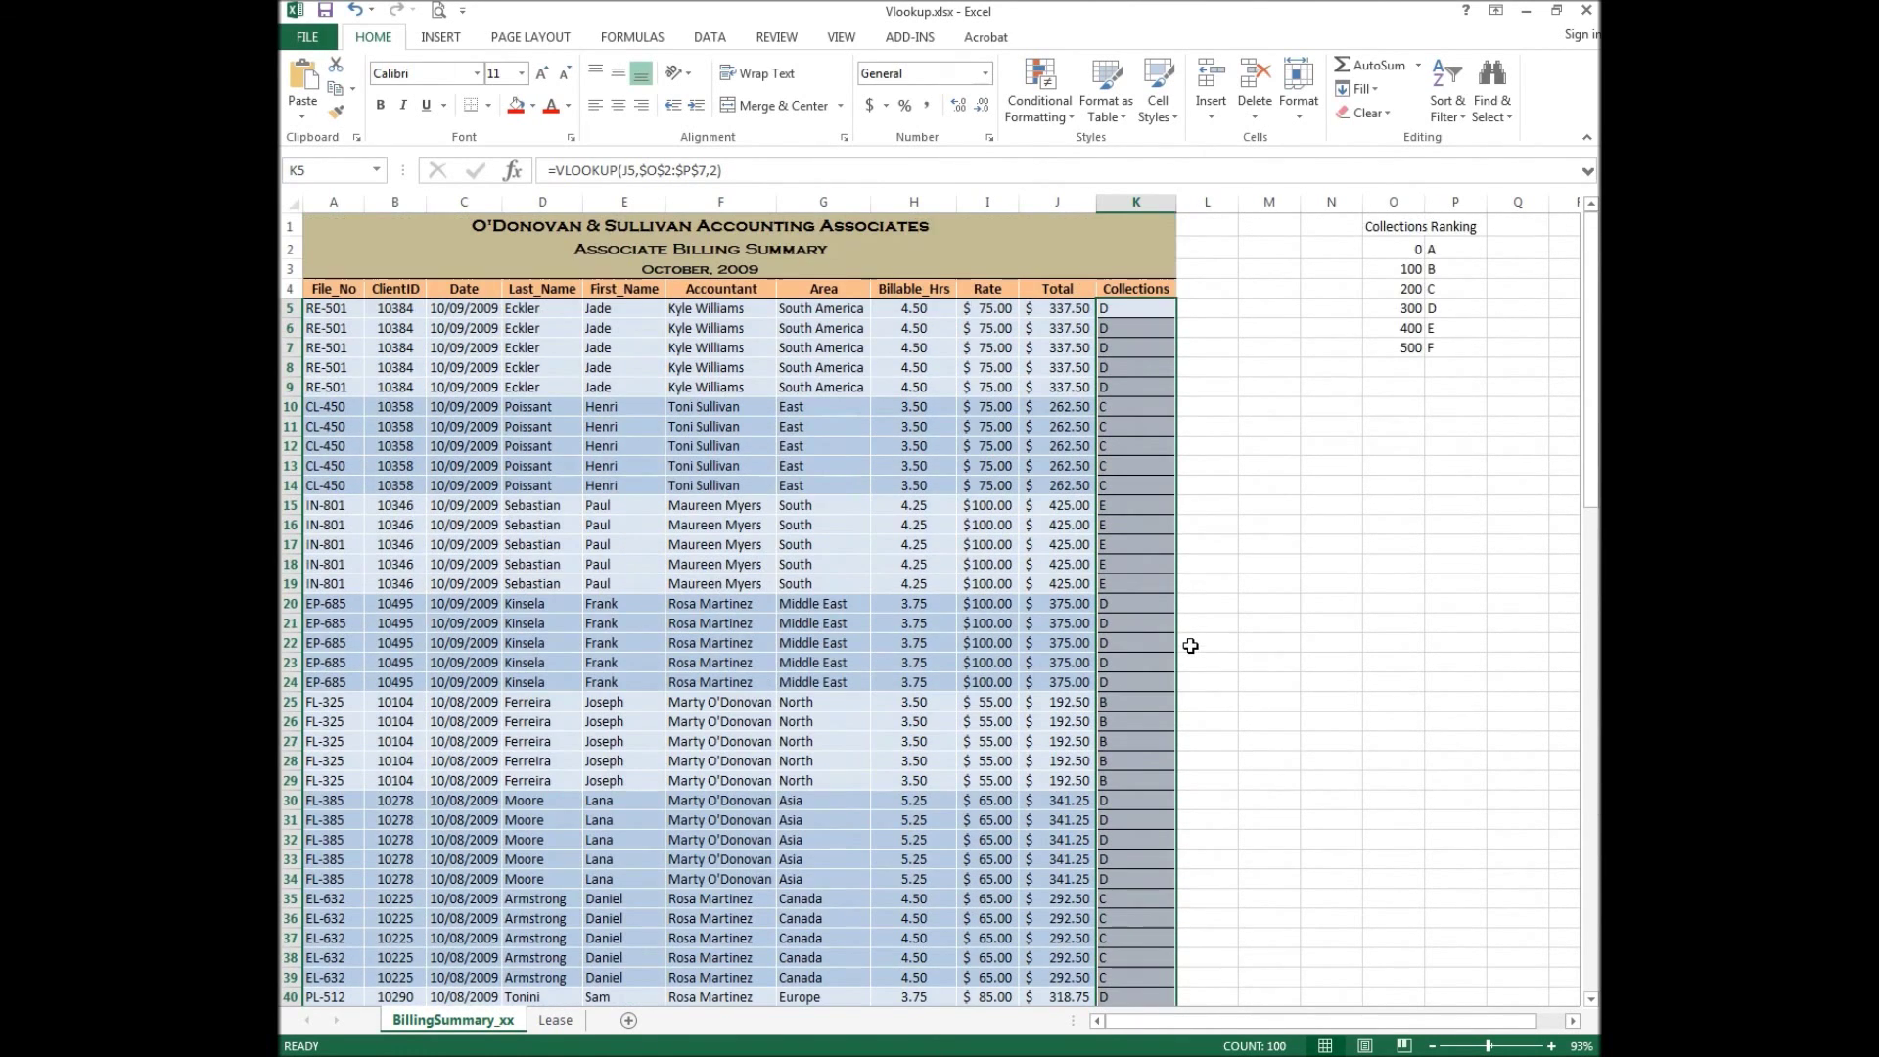
left_click(1150, 308)
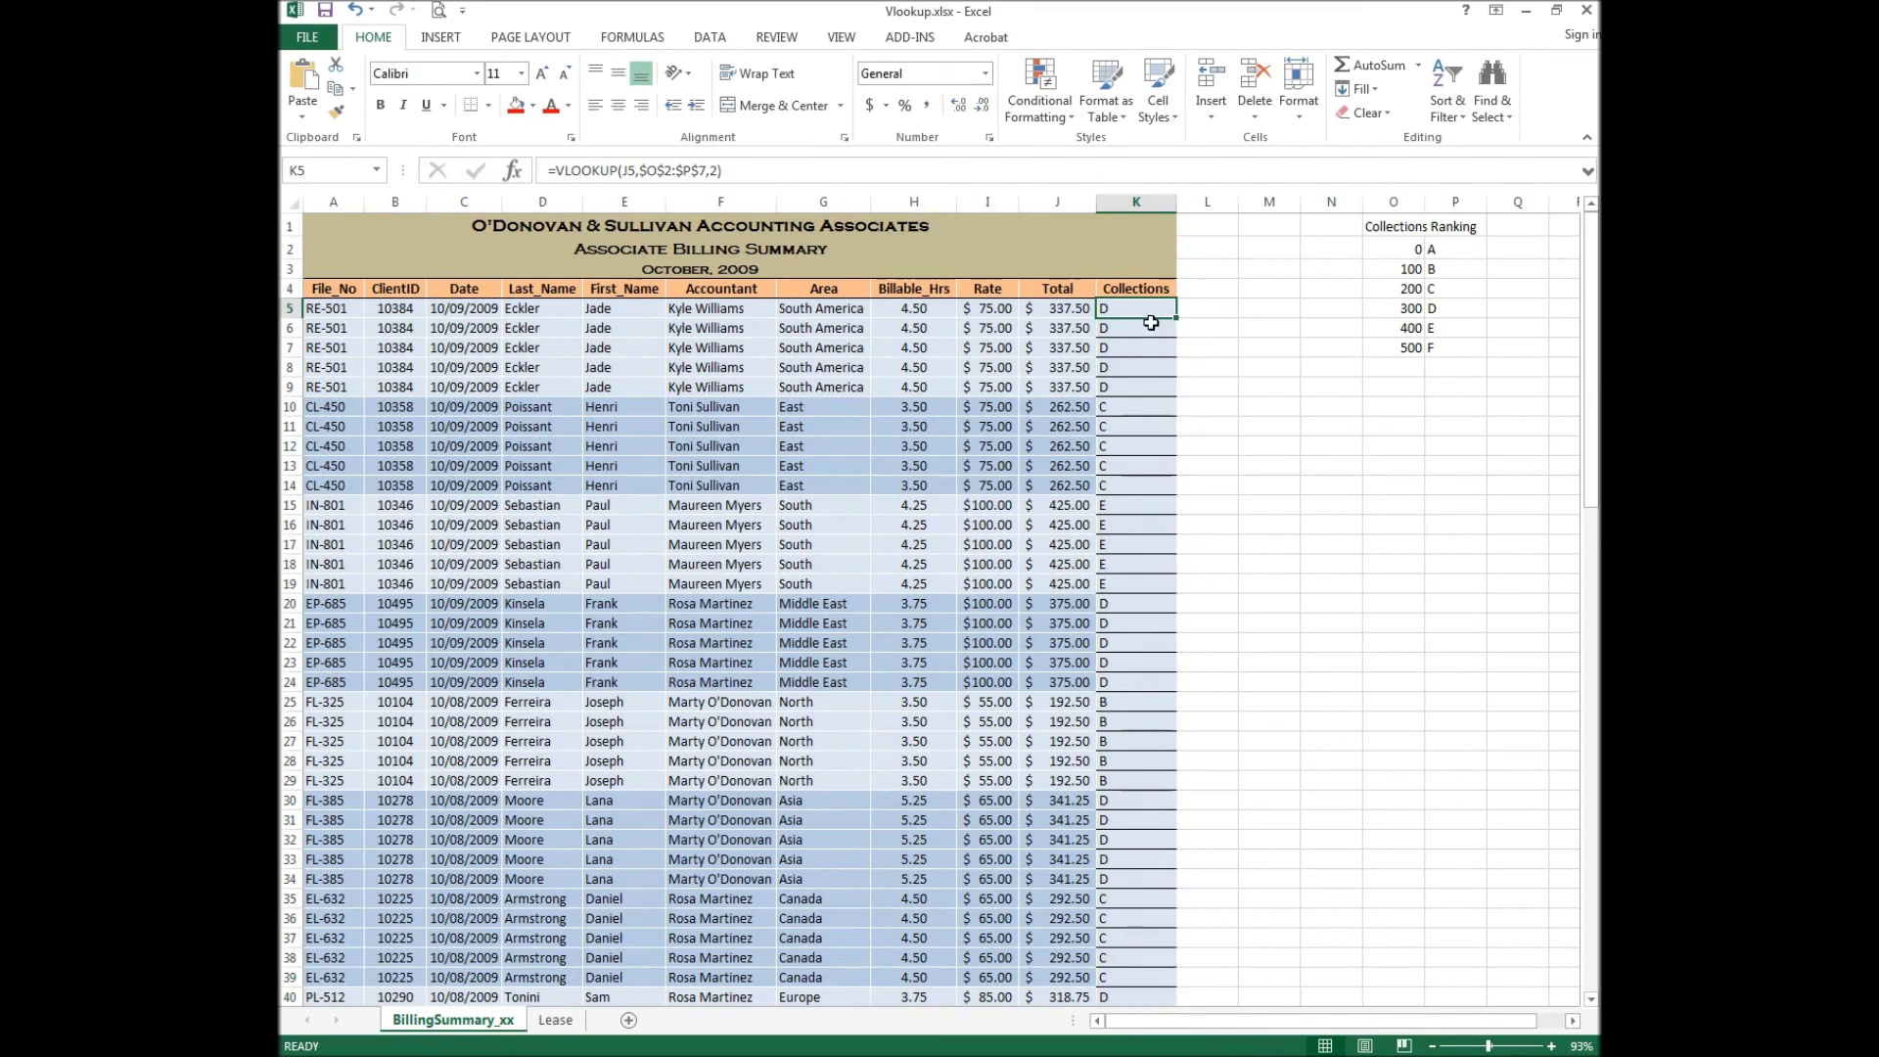